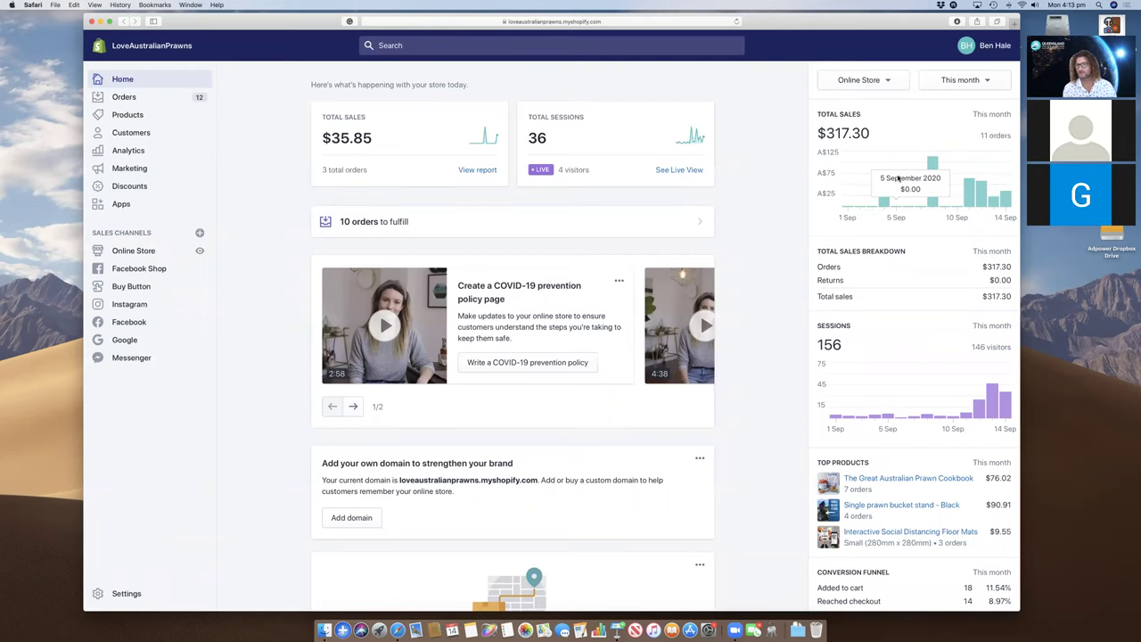
- Review the store dashboard's sales, sessions, top products, conversion funnel, traffic sources, landing pages and payout schedule for this month
{"action": "scroll", "coordinate": [900, 174], "scroll_direction": "down", "scroll_amount": 2}
{"action": "scroll", "coordinate": [909, 288], "scroll_direction": "down", "scroll_amount": 4}
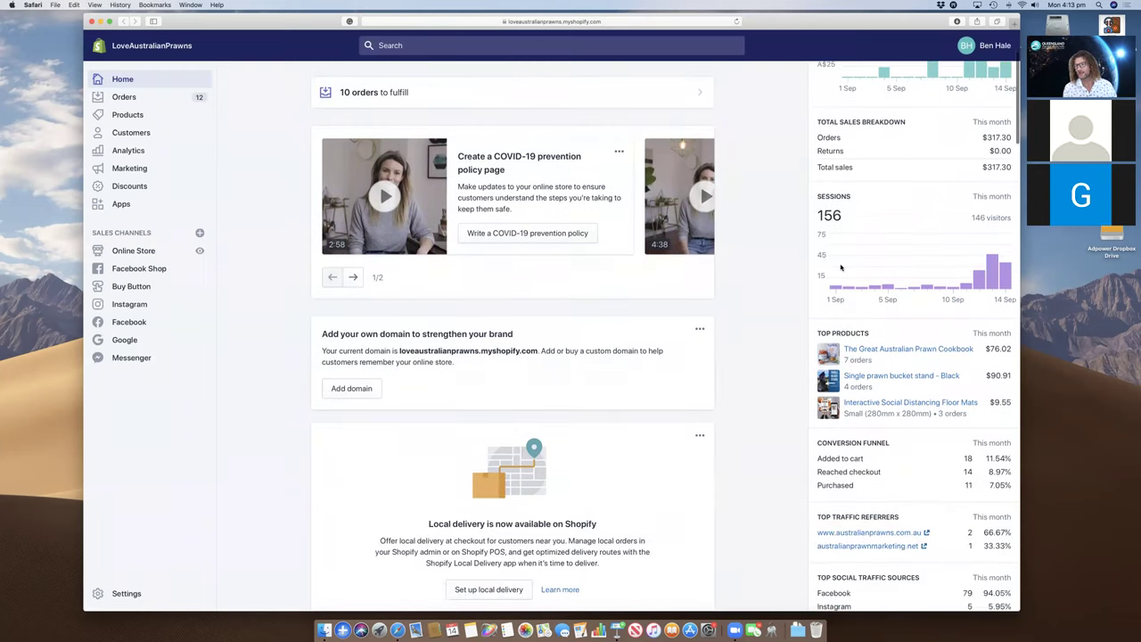
{"action": "scroll", "coordinate": [883, 268], "scroll_direction": "down", "scroll_amount": 5}
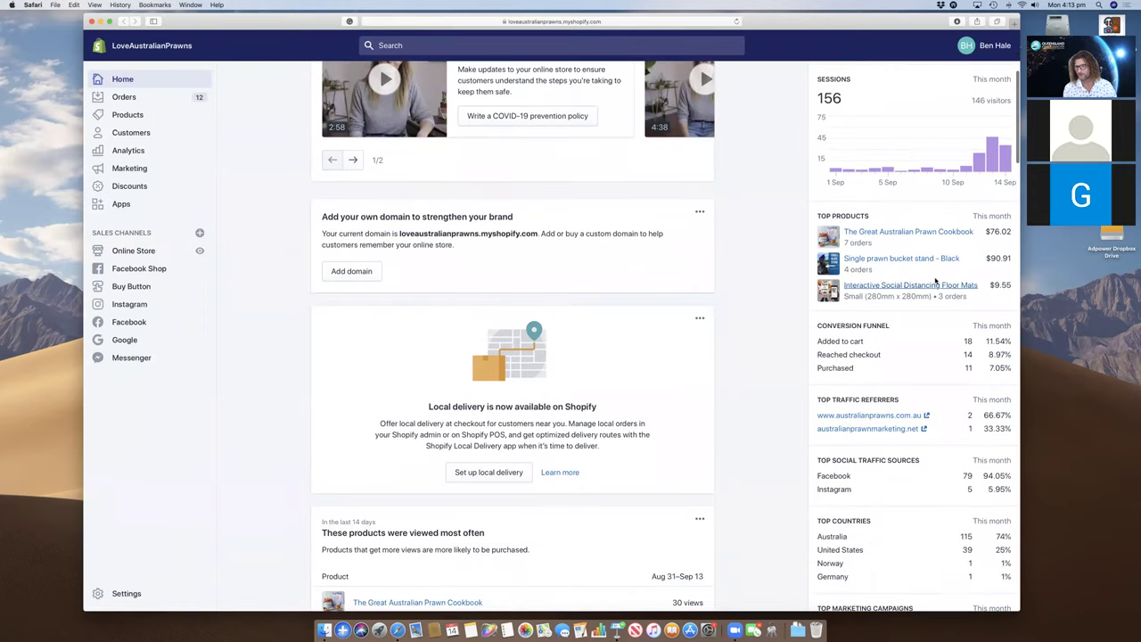
{"action": "scroll", "coordinate": [931, 278], "scroll_direction": "down", "scroll_amount": 3}
{"action": "scroll", "coordinate": [934, 280], "scroll_direction": "down", "scroll_amount": 10}
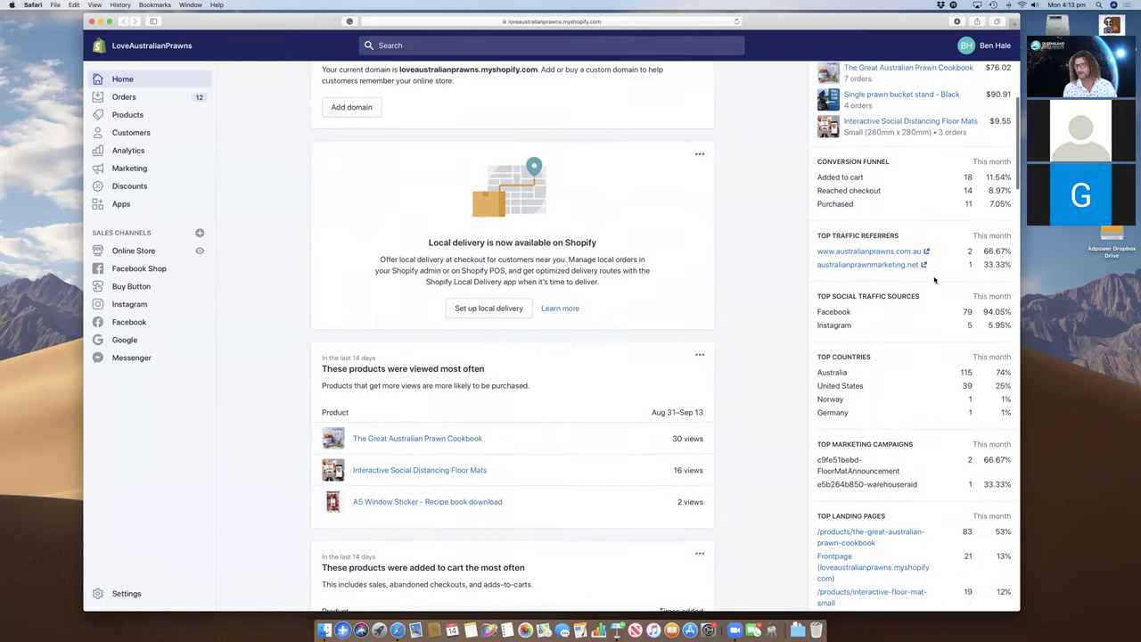
{"action": "scroll", "coordinate": [934, 280], "scroll_direction": "down", "scroll_amount": 3}
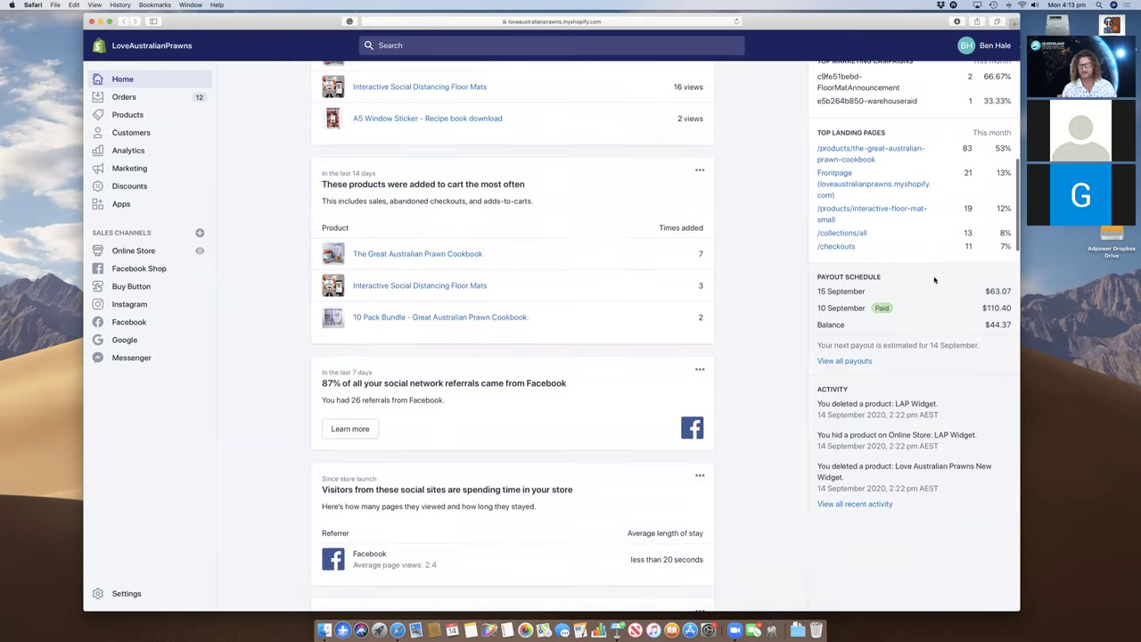
{"action": "scroll", "coordinate": [934, 280], "scroll_direction": "up", "scroll_amount": 15}
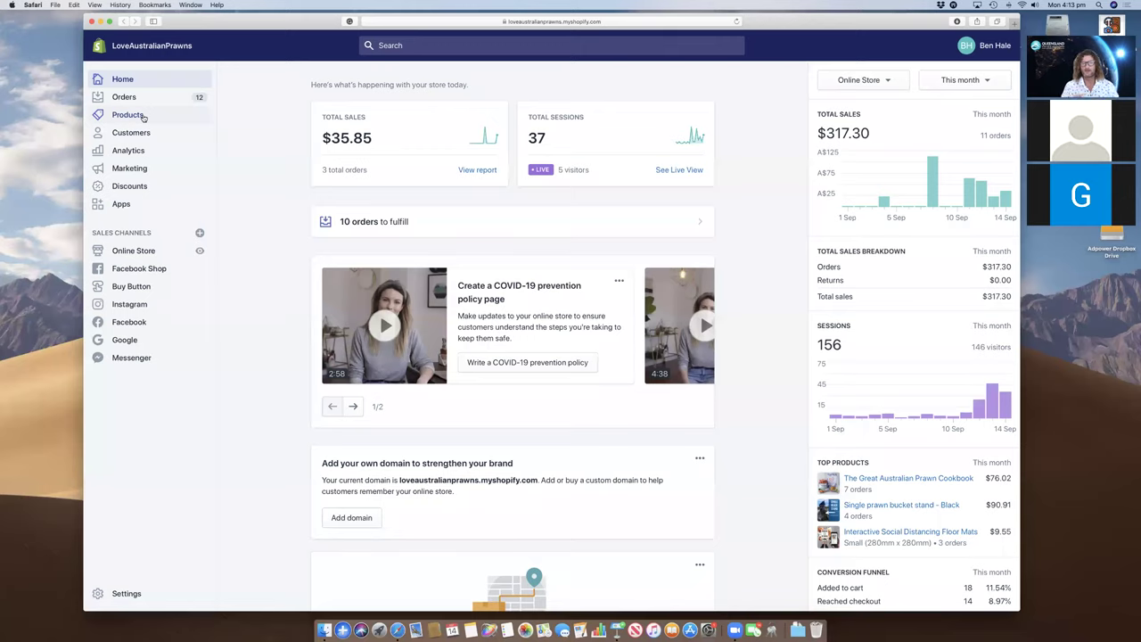
- Start a new product in the store's product list and title it "LAP Widget"
{"action": "left_click", "coordinate": [141, 116]}
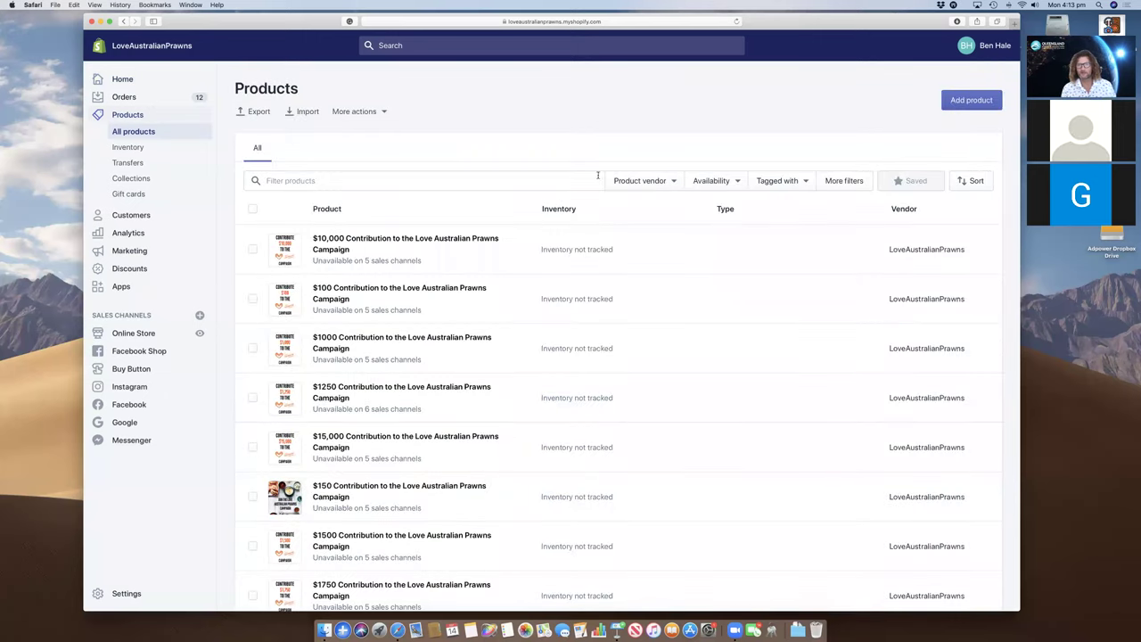
{"action": "left_click", "coordinate": [728, 180]}
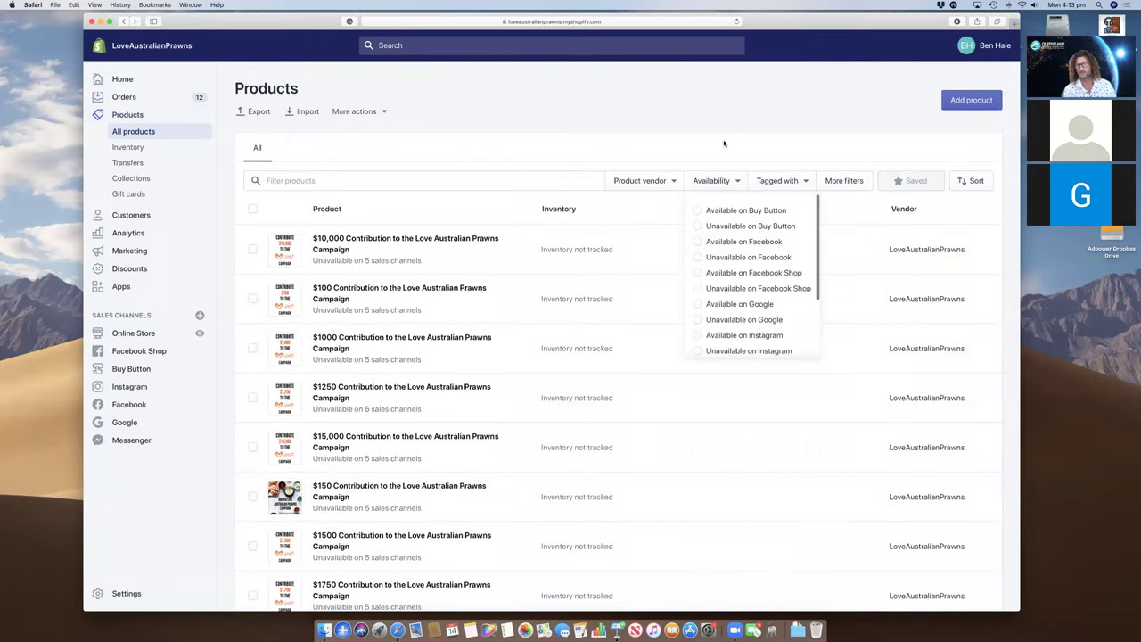
{"action": "left_click", "coordinate": [969, 101]}
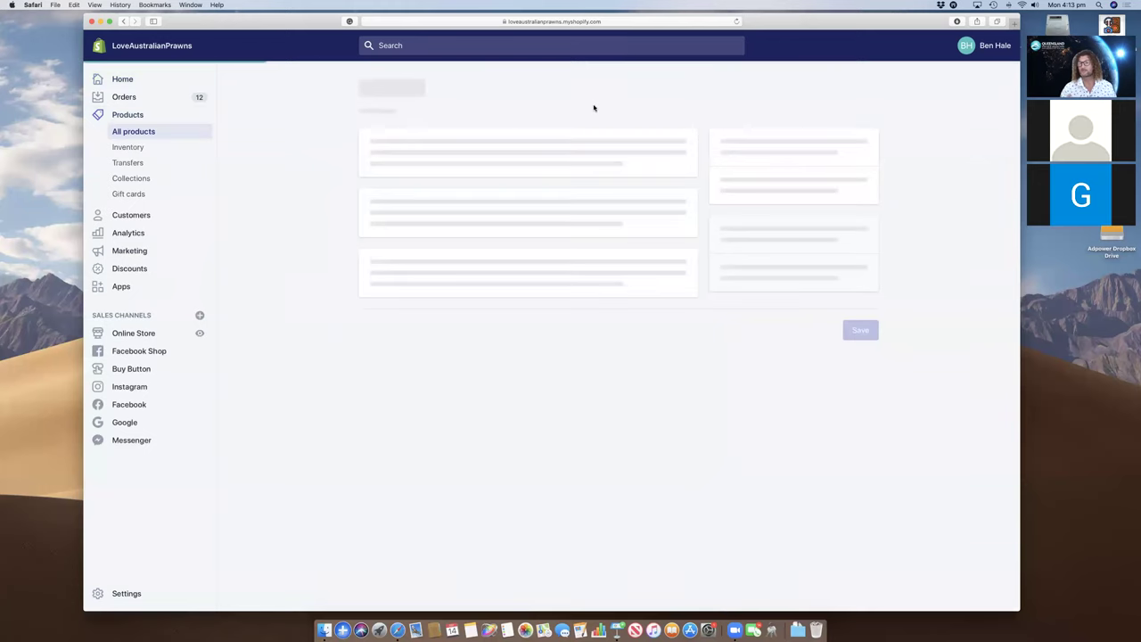
{"action": "left_click", "coordinate": [491, 159]}
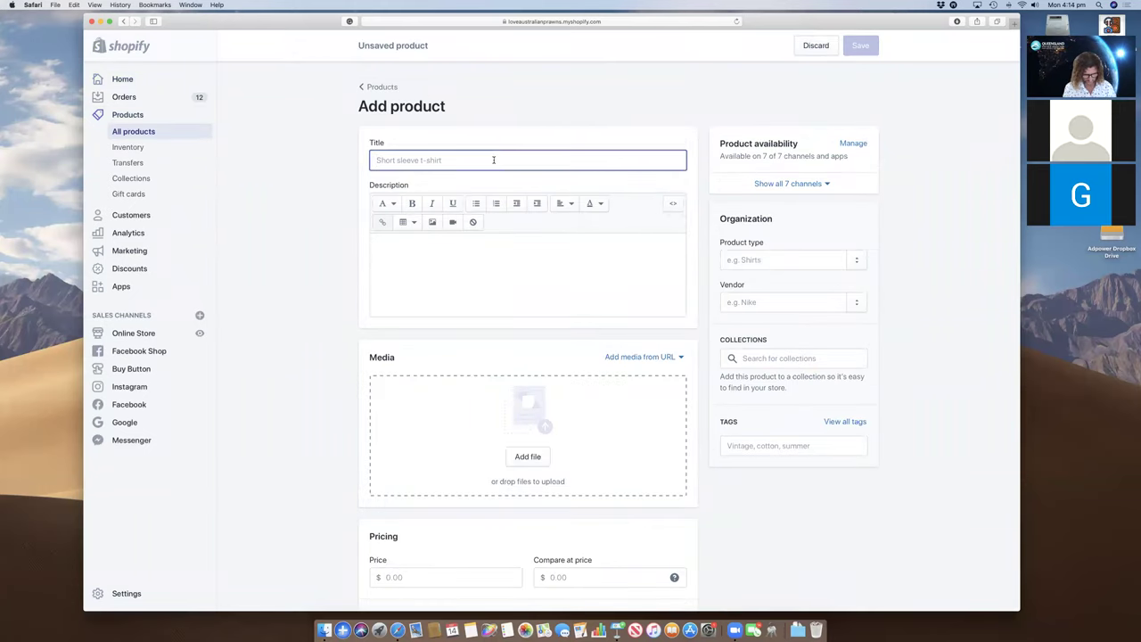
{"action": "type", "text": "LAP Widget"}
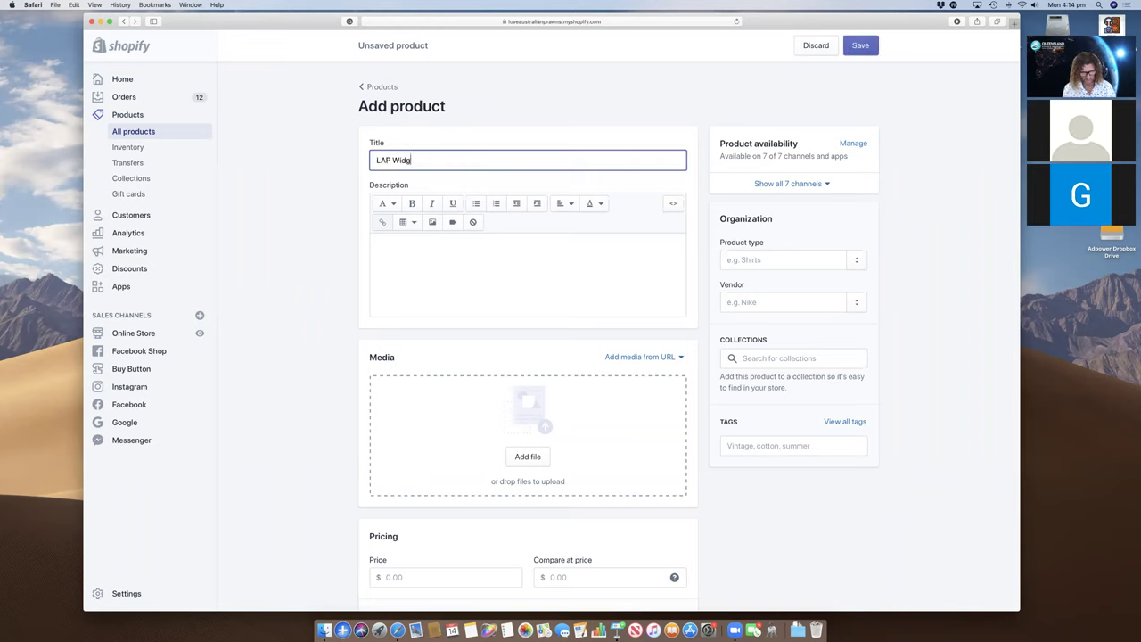
- Enter the product description "The best widget for your needs"
{"action": "left_click", "coordinate": [524, 259]}
{"action": "type", "text": "Tjhe Best"}
{"action": "key", "text": "BackSpace"}
{"action": "key", "text": "BackSpace"}
{"action": "key", "text": "BackSpace"}
{"action": "key", "text": "BackSpace"}
{"action": "key", "text": "BackSpace"}
{"action": "key", "text": "BackSpace"}
{"action": "key", "text": "BackSpace"}
{"action": "key", "text": "BackSpace"}
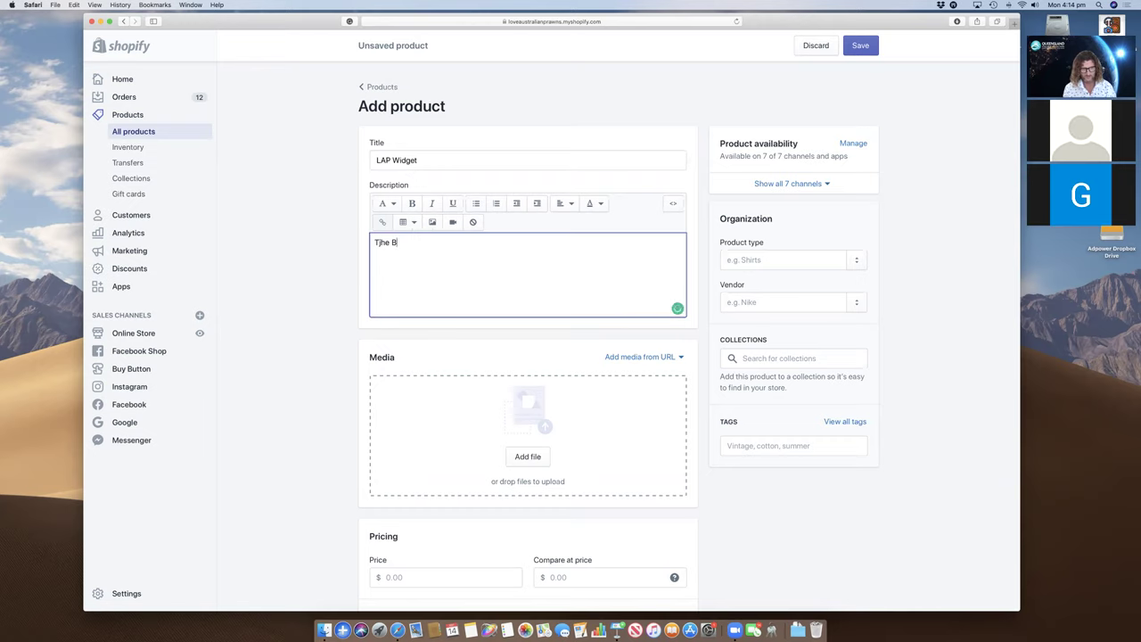
{"action": "type", "text": "he best"}
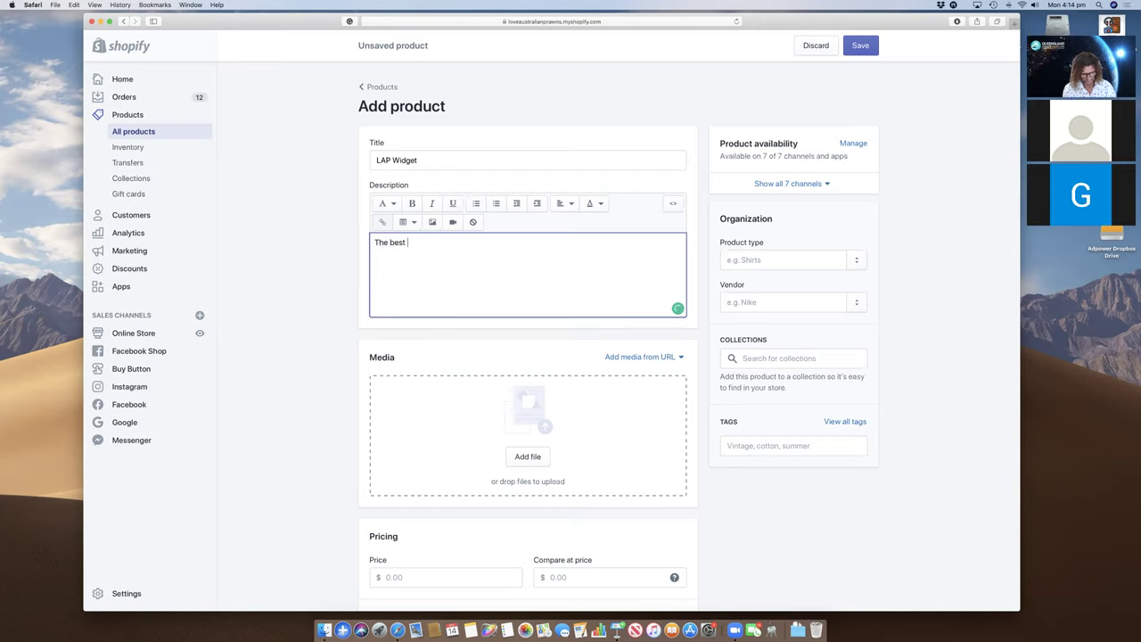
{"action": "type", "text": " widget for your nee"}
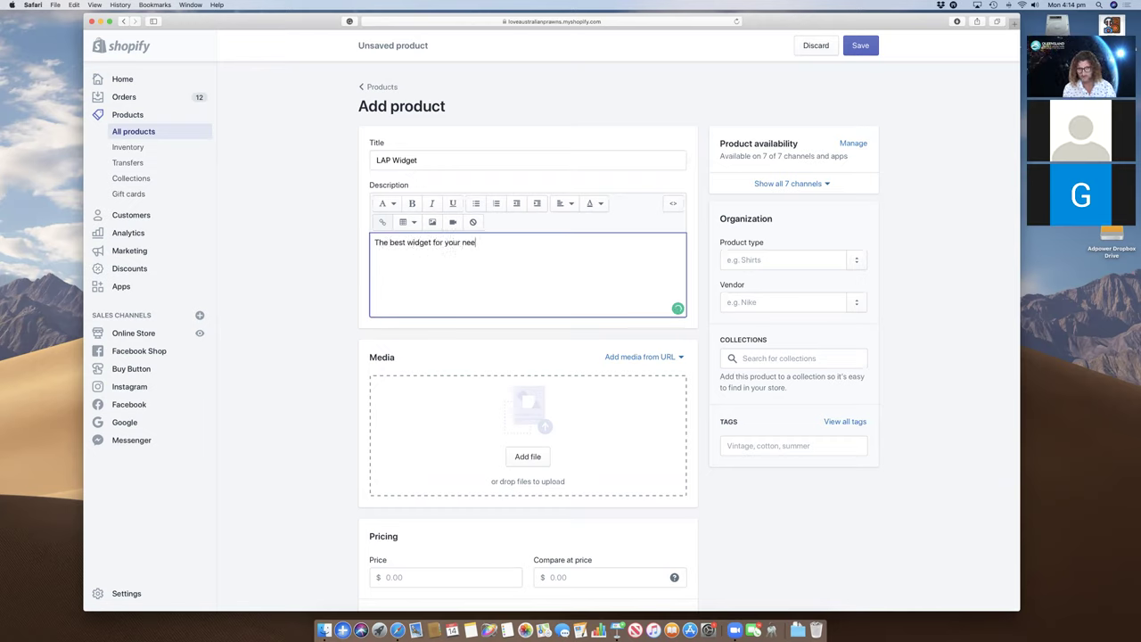
{"action": "type", "text": "ds"}
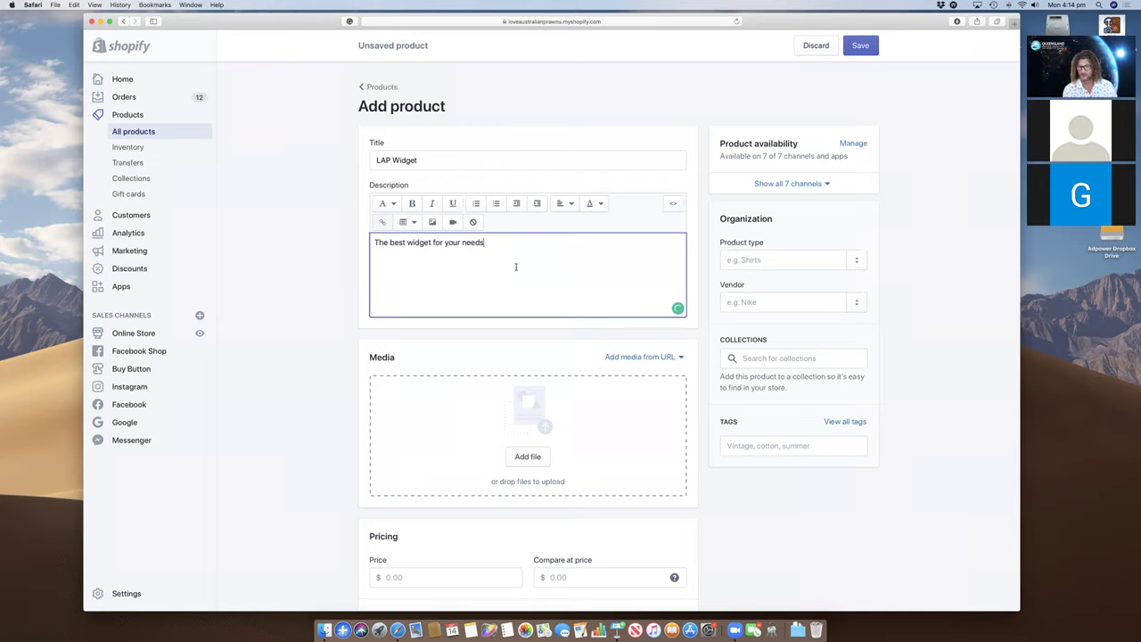
- Upload the image "LAP World Famous Widget.png" from the iCloud Desktop folder as the product's media
{"action": "left_click", "coordinate": [529, 459]}
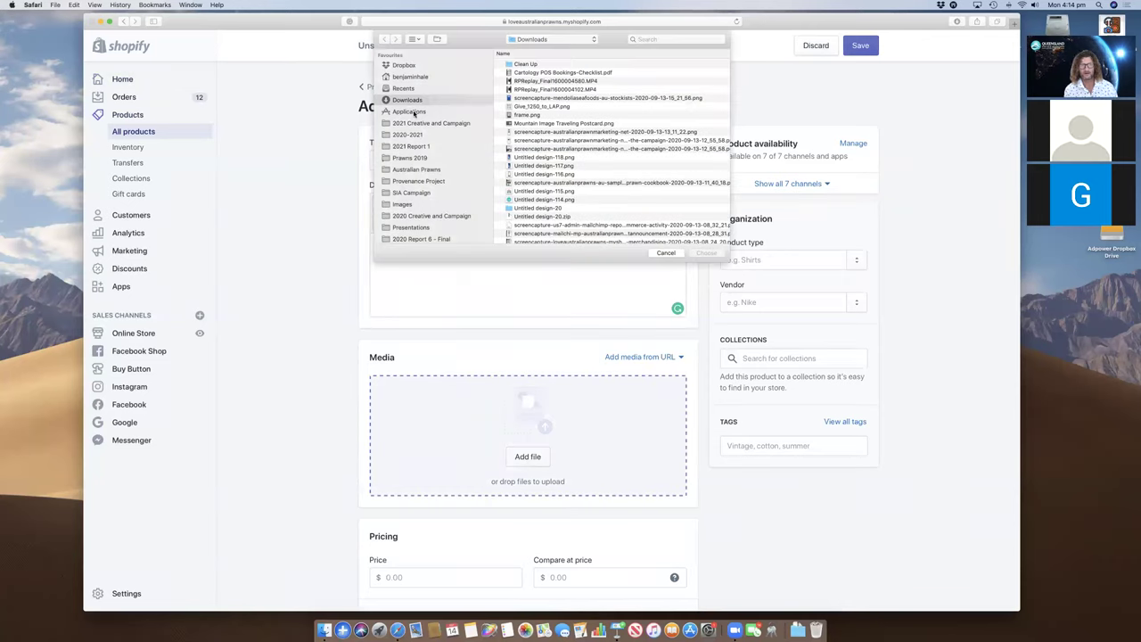
{"action": "scroll", "coordinate": [441, 210], "scroll_direction": "down", "scroll_amount": 3}
{"action": "scroll", "coordinate": [445, 214], "scroll_direction": "up", "scroll_amount": 3}
{"action": "scroll", "coordinate": [439, 205], "scroll_direction": "down", "scroll_amount": 3}
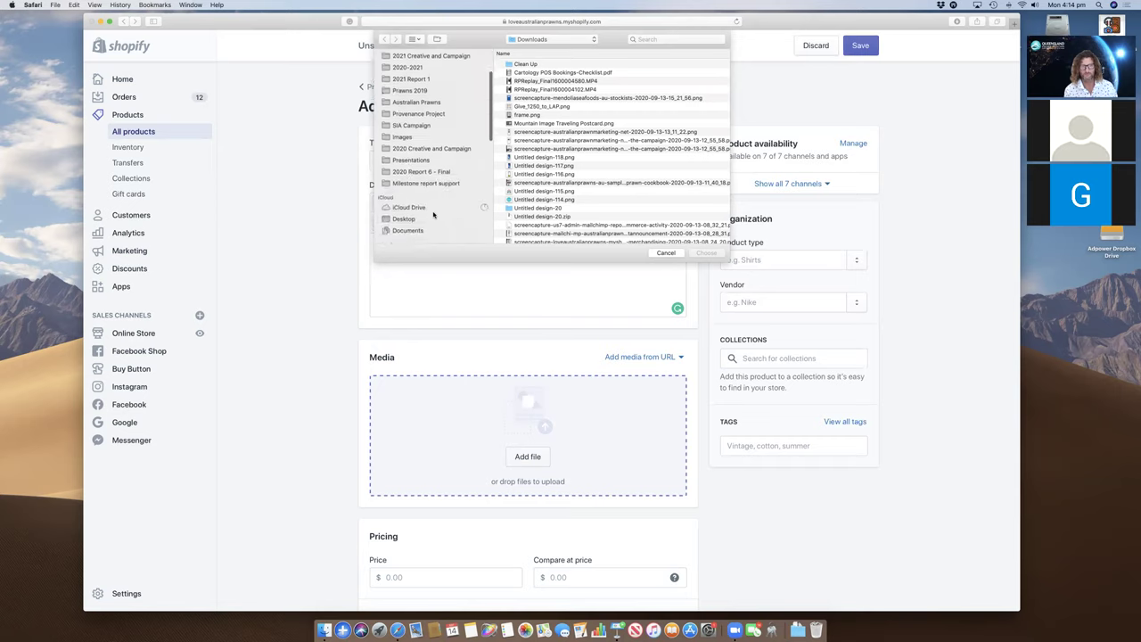
{"action": "left_click", "coordinate": [433, 209]}
{"action": "left_click", "coordinate": [435, 218]}
{"action": "left_click", "coordinate": [514, 64]}
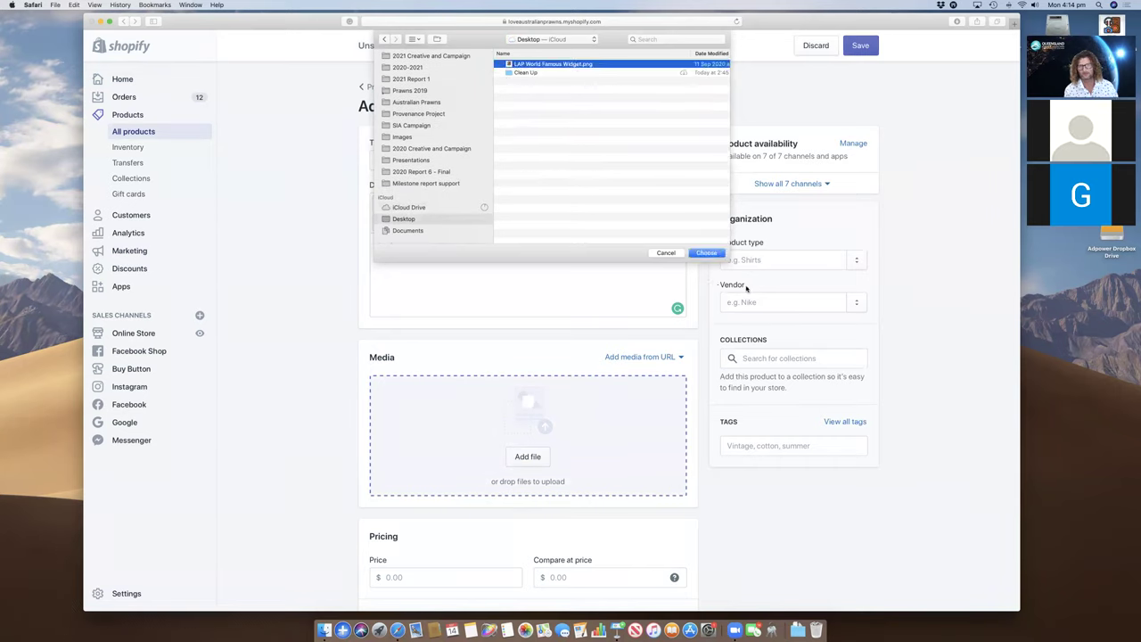
{"action": "left_click", "coordinate": [706, 253]}
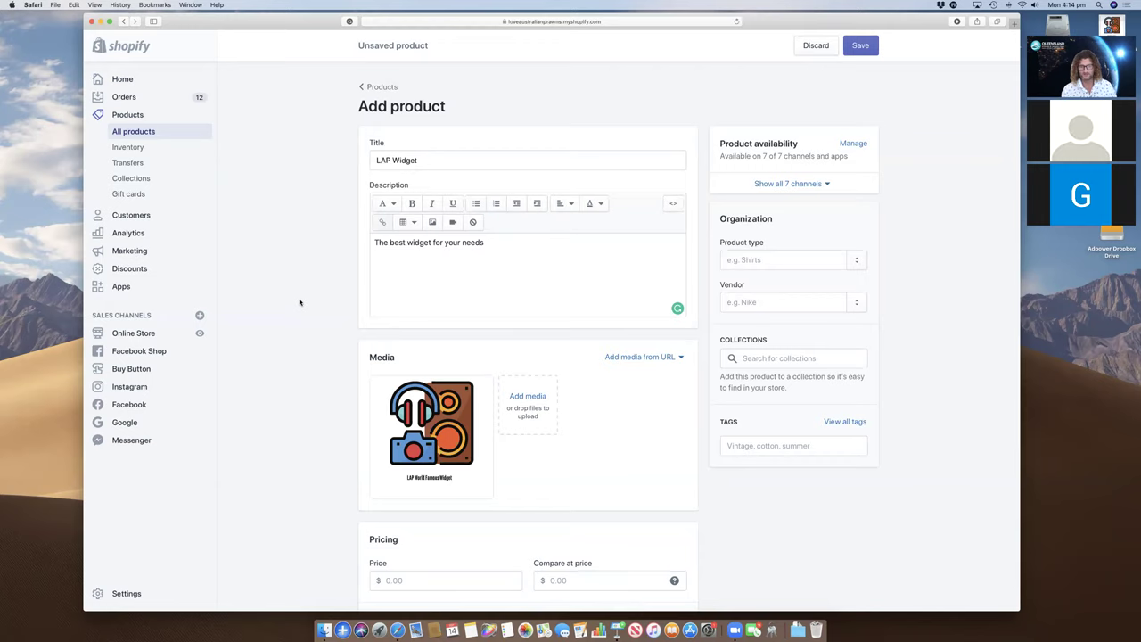
- Set the product's price to $15.00 and its cost per item to $0.50
{"action": "scroll", "coordinate": [299, 302], "scroll_direction": "down", "scroll_amount": 2}
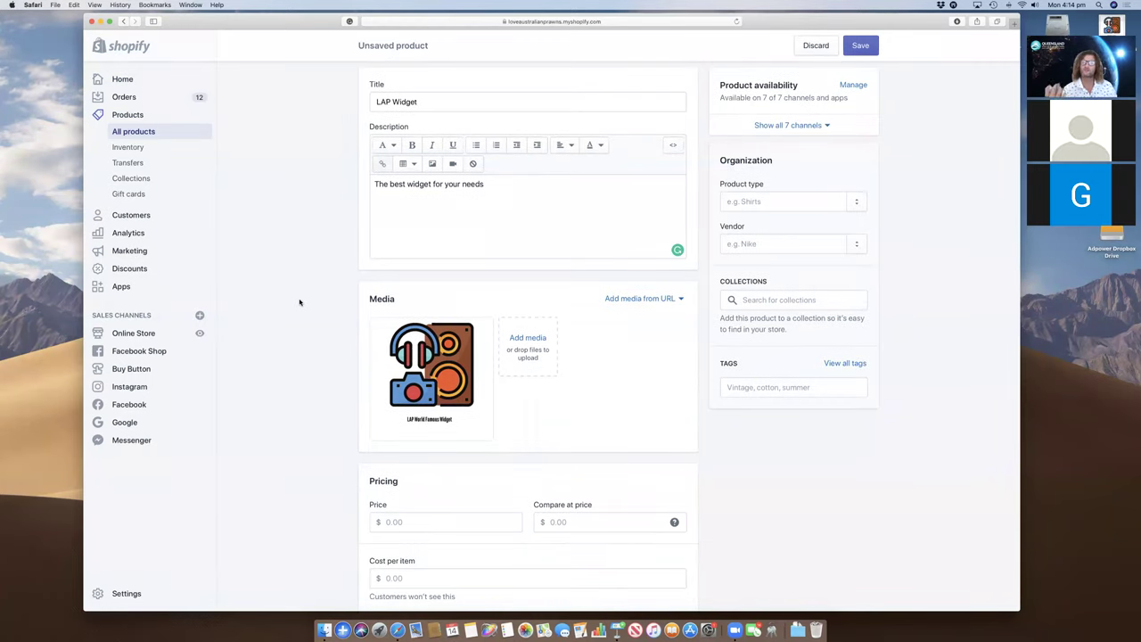
{"action": "scroll", "coordinate": [312, 303], "scroll_direction": "down", "scroll_amount": 5}
{"action": "left_click", "coordinate": [418, 280]}
{"action": "type", "text": "15.00"}
{"action": "left_click", "coordinate": [548, 282]}
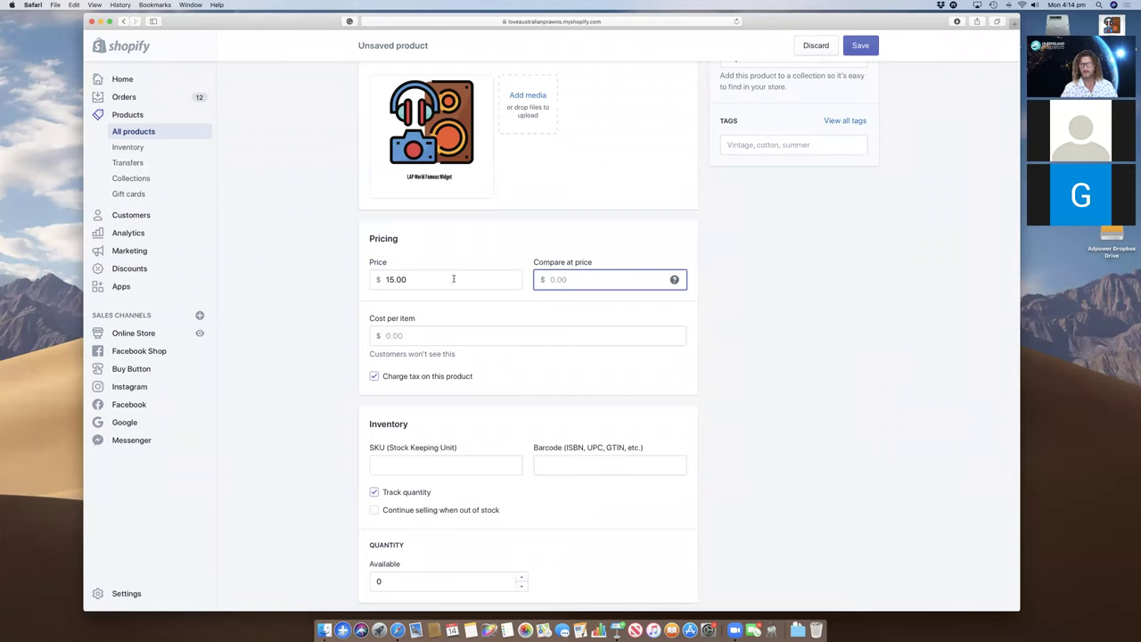
{"action": "left_click", "coordinate": [428, 283]}
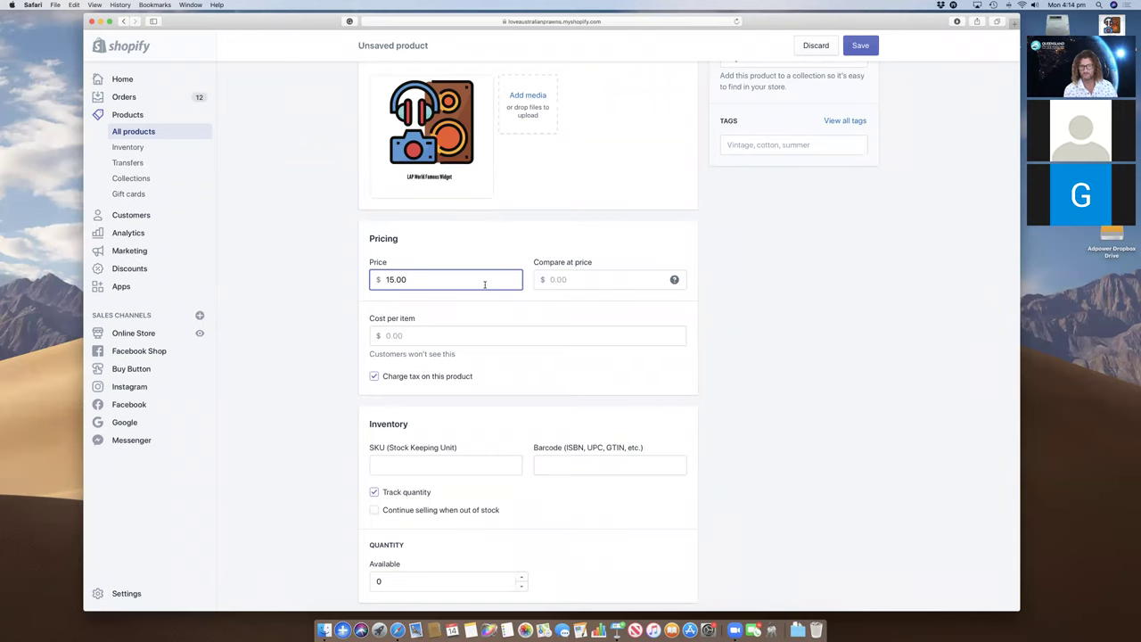
{"action": "left_click", "coordinate": [452, 335]}
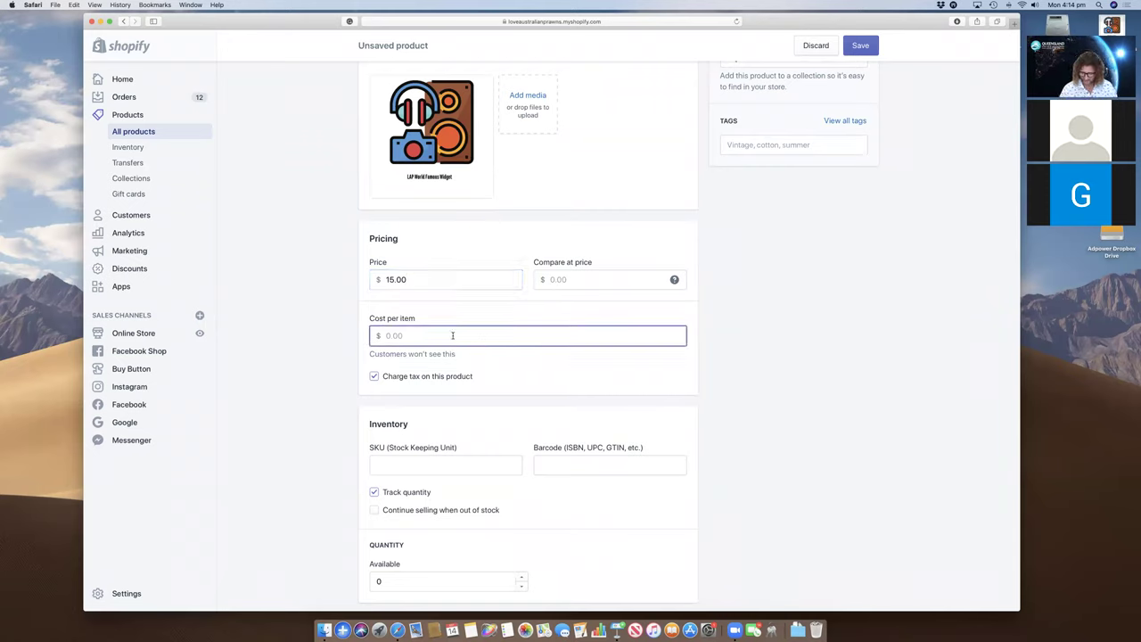
{"action": "type", "text": "0.5"}
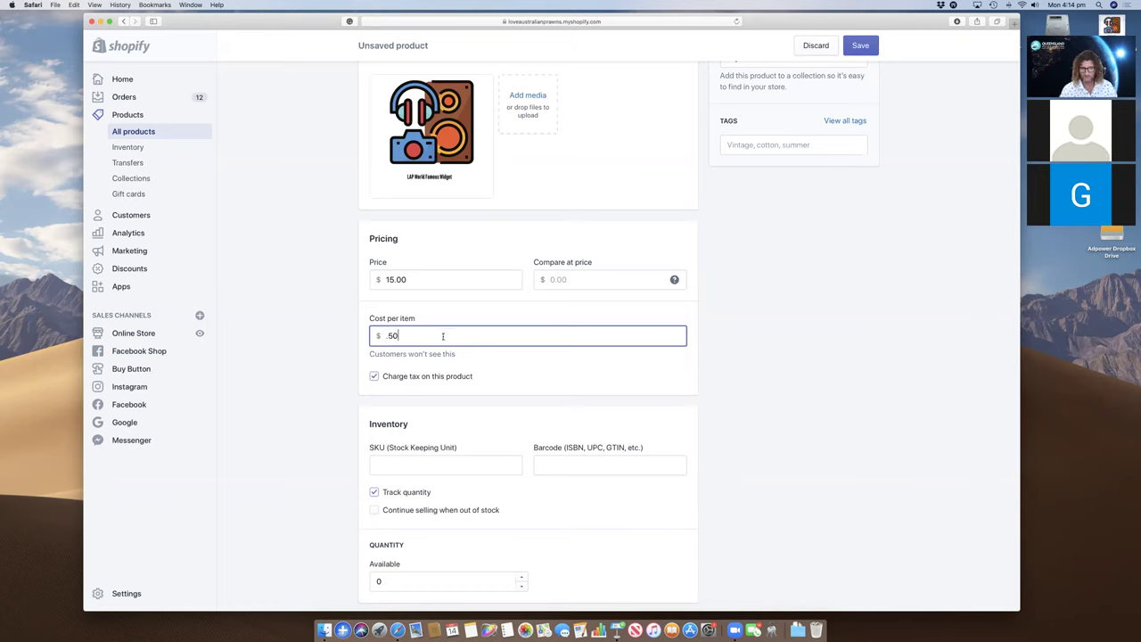
{"action": "left_click", "coordinate": [491, 368]}
- Set the product's available inventory quantity to 1000
{"action": "scroll", "coordinate": [437, 369], "scroll_direction": "down", "scroll_amount": 5}
{"action": "left_click", "coordinate": [419, 279]}
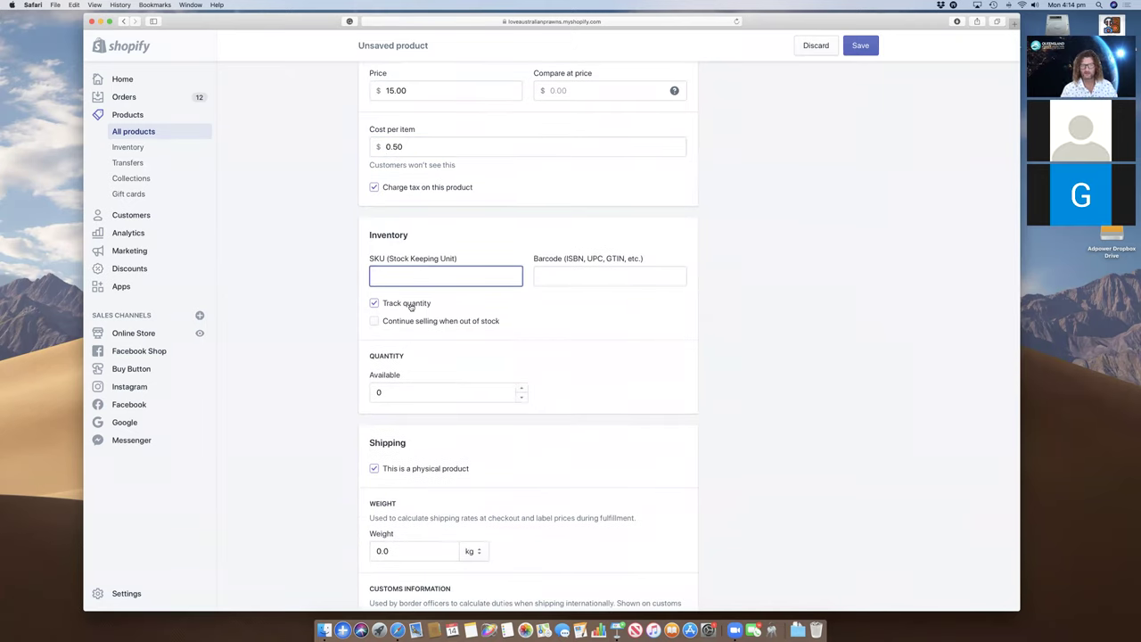
{"action": "scroll", "coordinate": [410, 306], "scroll_direction": "down", "scroll_amount": 2}
{"action": "left_click", "coordinate": [401, 316]}
{"action": "type", "text": "1000"}
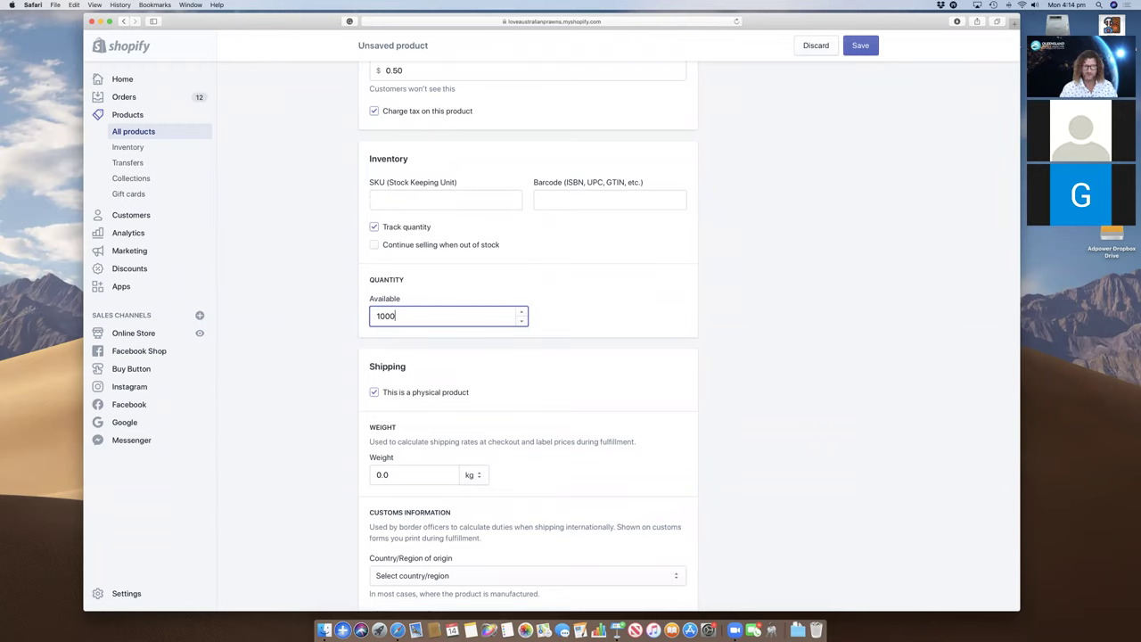
{"action": "left_click", "coordinate": [316, 319]}
- Set the product's shipping weight to 0.5 kg
{"action": "scroll", "coordinate": [369, 390], "scroll_direction": "down", "scroll_amount": 2}
{"action": "left_click_drag", "start_coordinate": [404, 373], "coordinate": [346, 375]}
{"action": "type", "text": ".5"}
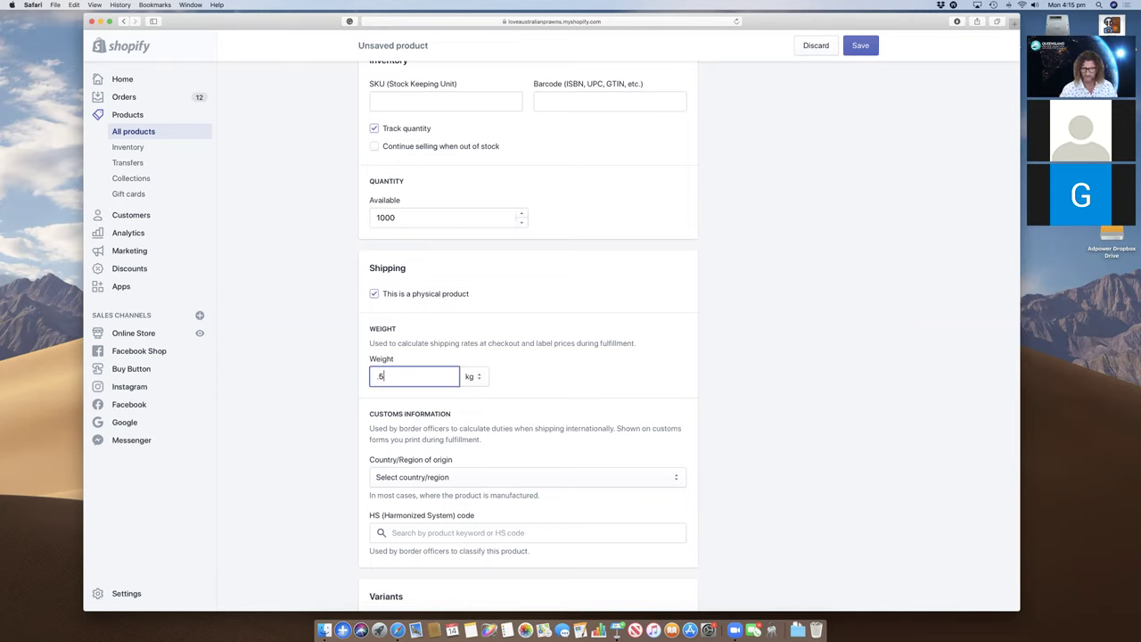
{"action": "left_click", "coordinate": [339, 373]}
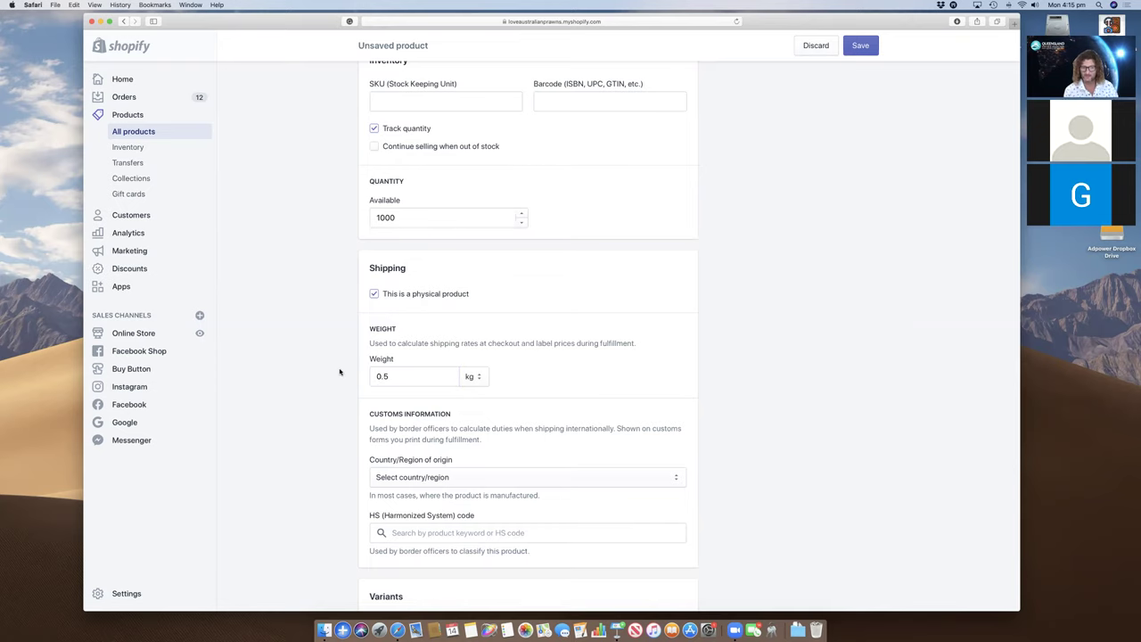
- Turn on the product's multiple-options variants setting to see its fields, and turn it off again
{"action": "scroll", "coordinate": [340, 373], "scroll_direction": "down", "scroll_amount": 3}
{"action": "scroll", "coordinate": [339, 373], "scroll_direction": "down", "scroll_amount": 1}
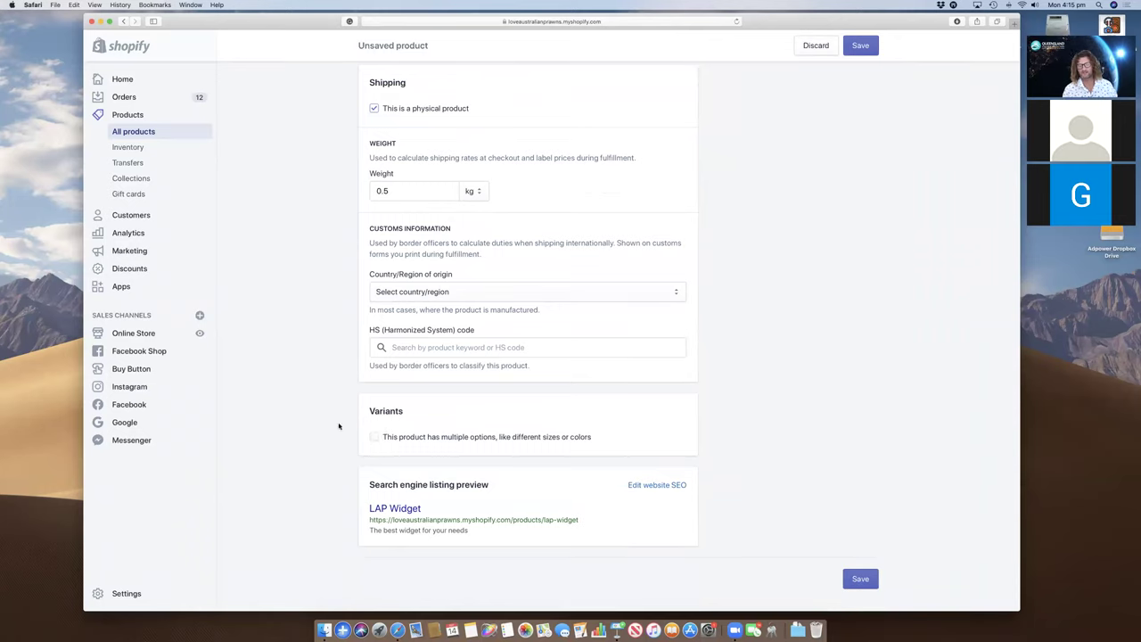
{"action": "left_click", "coordinate": [374, 437]}
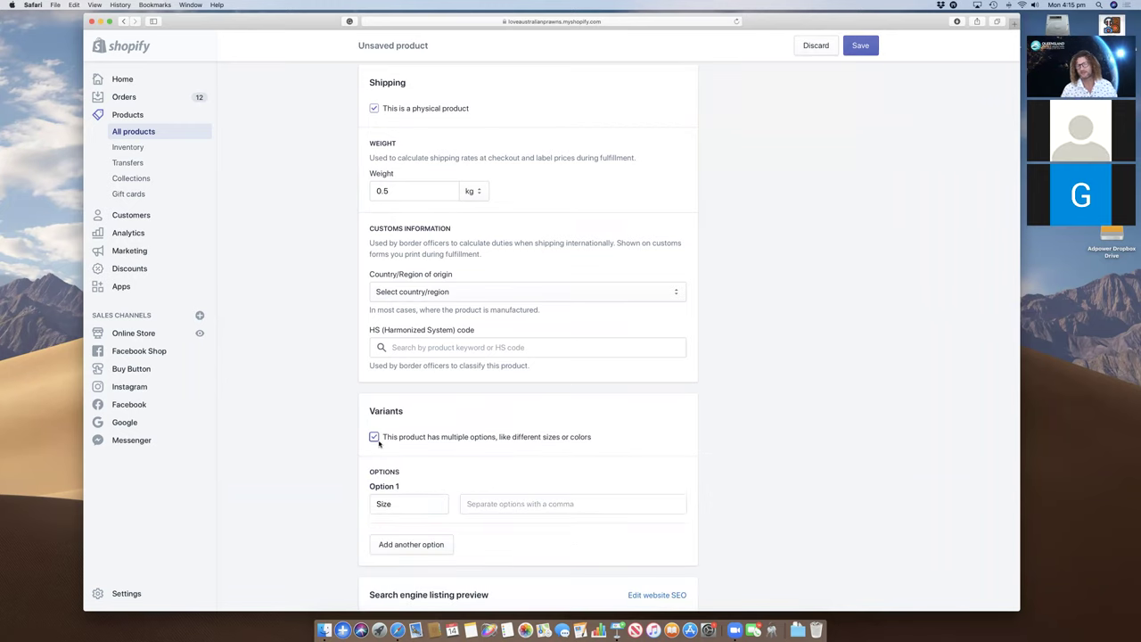
{"action": "left_click", "coordinate": [374, 437]}
- Check the completed product details and save the new LAP Widget product
{"action": "scroll", "coordinate": [367, 437], "scroll_direction": "up", "scroll_amount": 15}
{"action": "scroll", "coordinate": [391, 330], "scroll_direction": "down", "scroll_amount": 1}
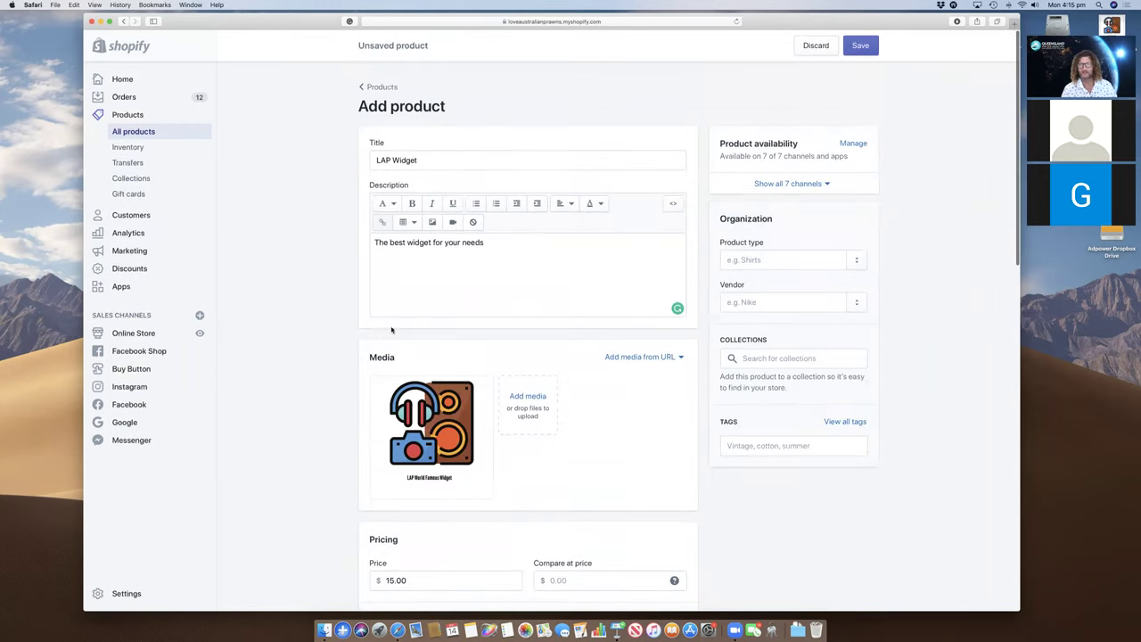
{"action": "left_click", "coordinate": [870, 43]}
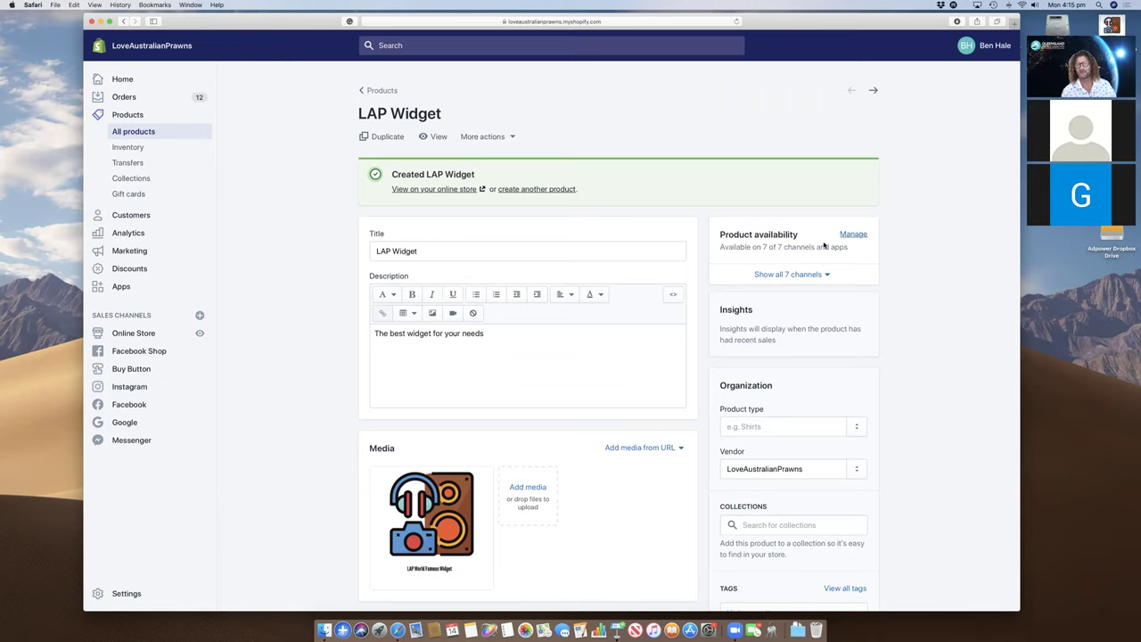
- Show all sales channels offering the LAP Widget, preview its online store page, and return to the product's admin page
{"action": "left_click", "coordinate": [805, 274]}
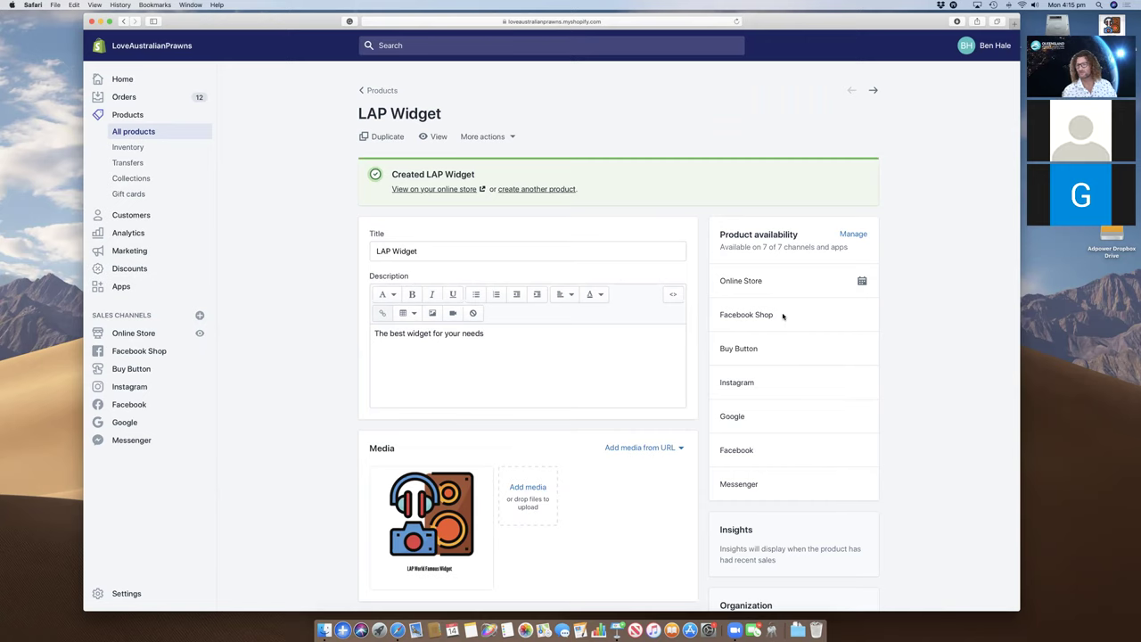
{"action": "scroll", "coordinate": [782, 357], "scroll_direction": "down", "scroll_amount": 1}
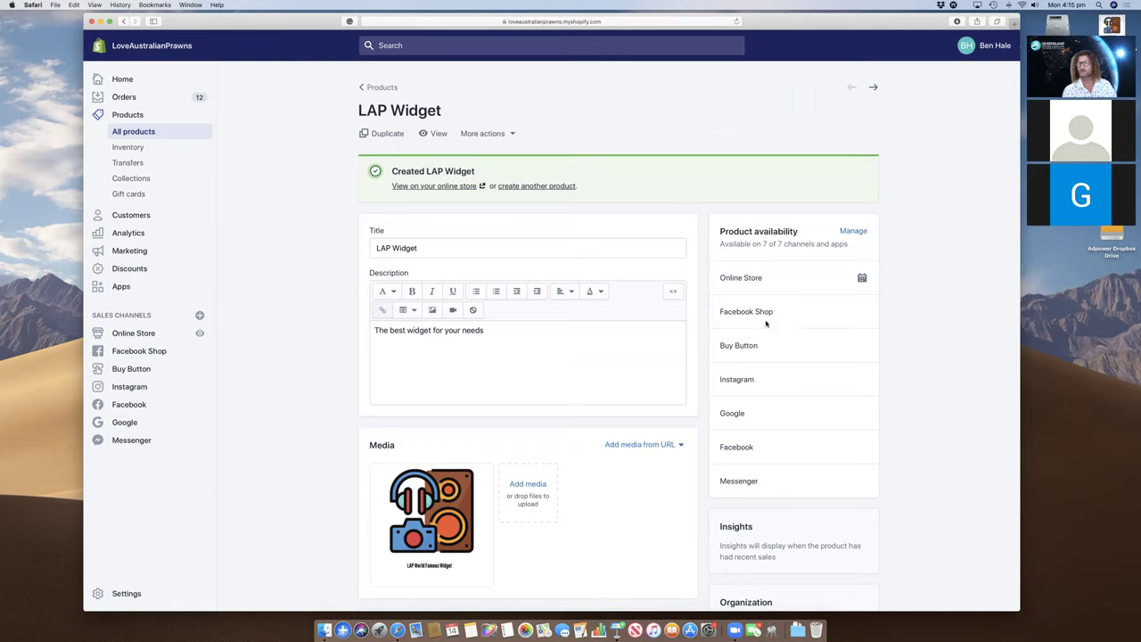
{"action": "left_click", "coordinate": [435, 135]}
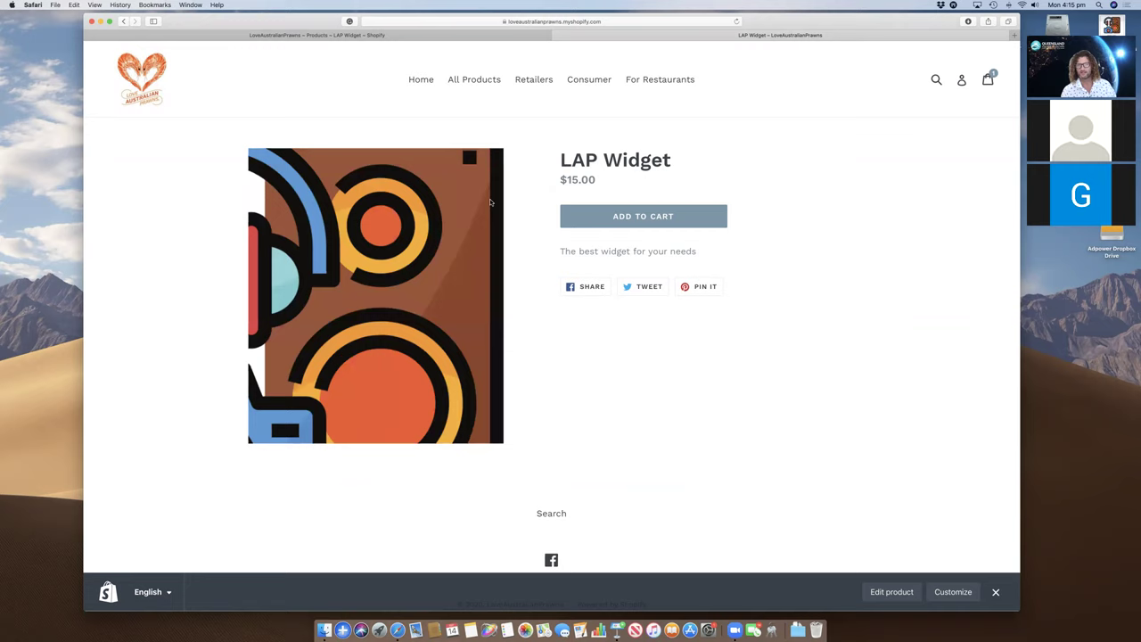
{"action": "left_click", "coordinate": [448, 36]}
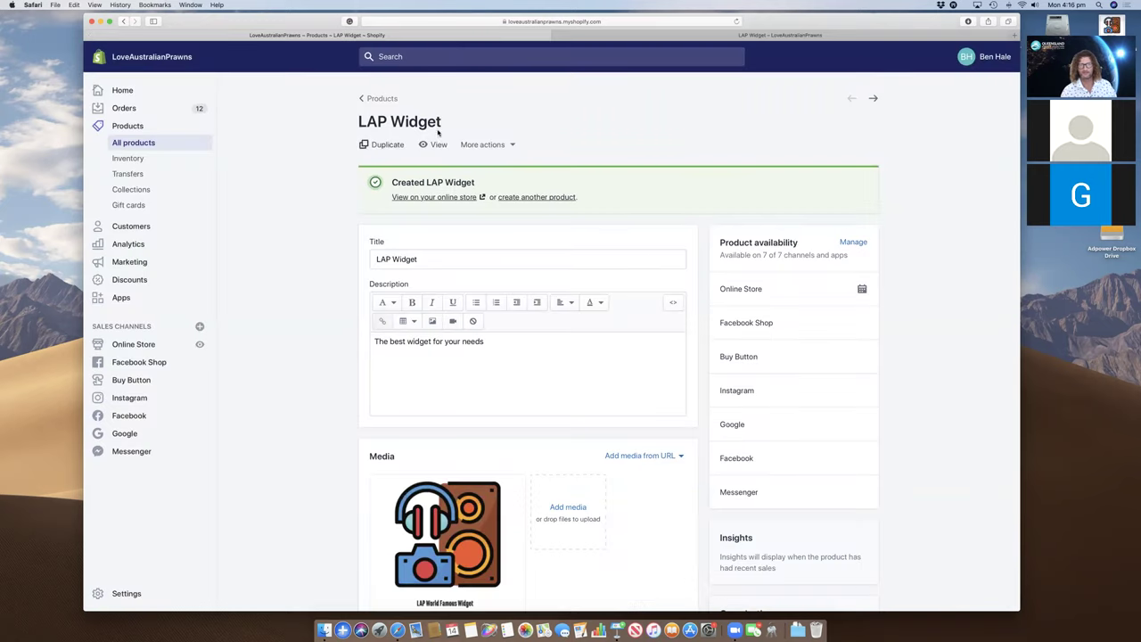
- Create a direct checkout link for the LAP Widget and examine the link page
{"action": "left_click", "coordinate": [509, 145]}
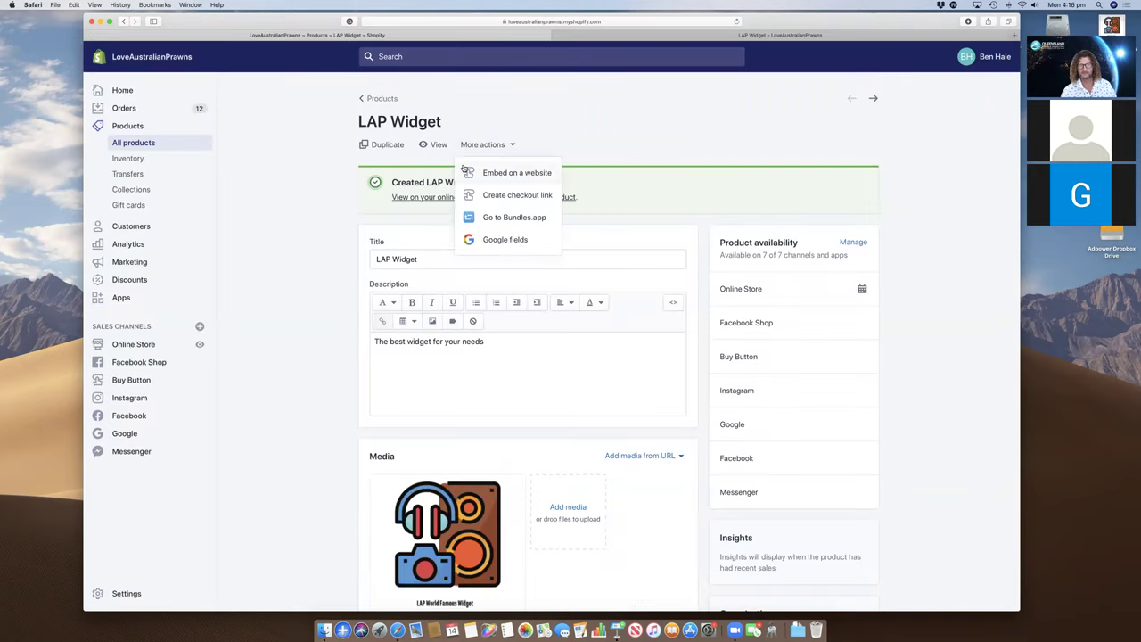
{"action": "left_click", "coordinate": [492, 198]}
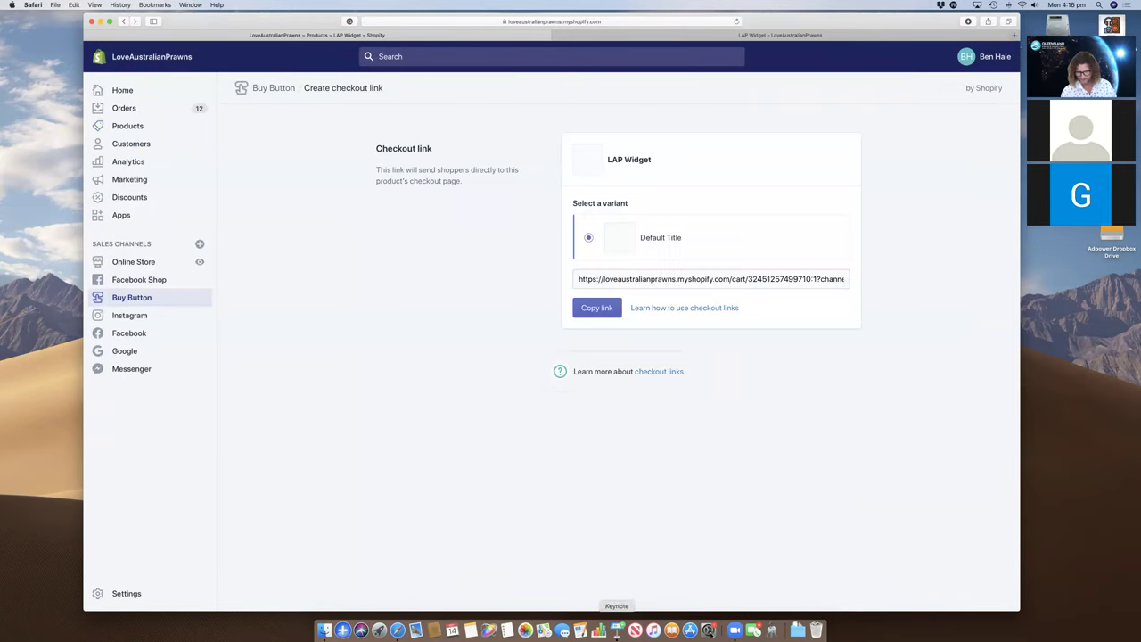
{"action": "left_click", "coordinate": [734, 630]}
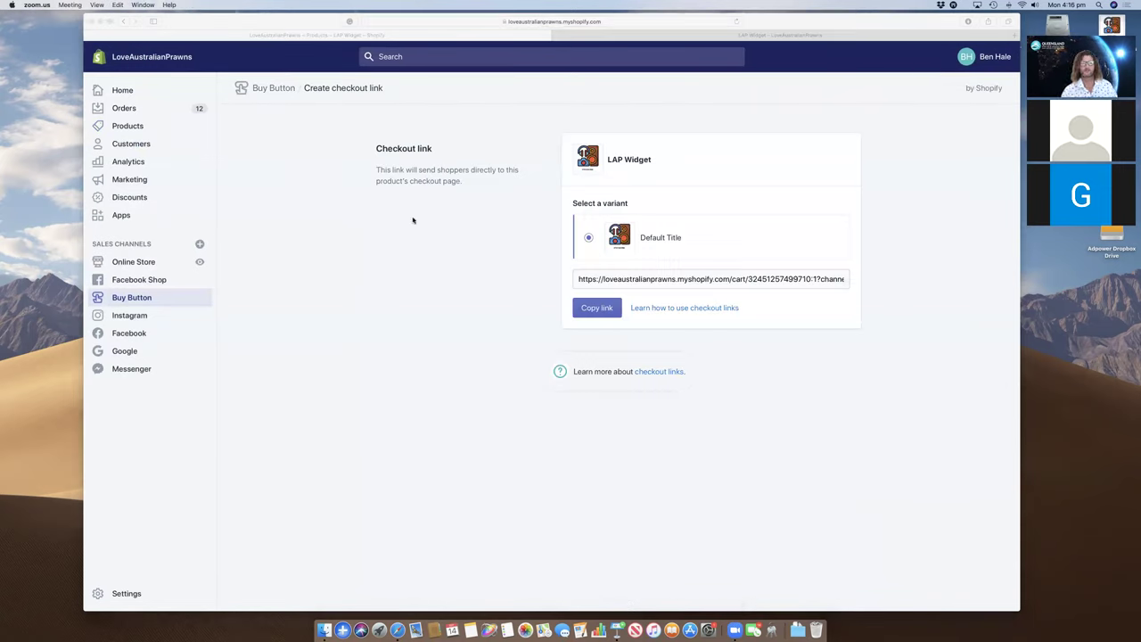
{"action": "left_click", "coordinate": [268, 249]}
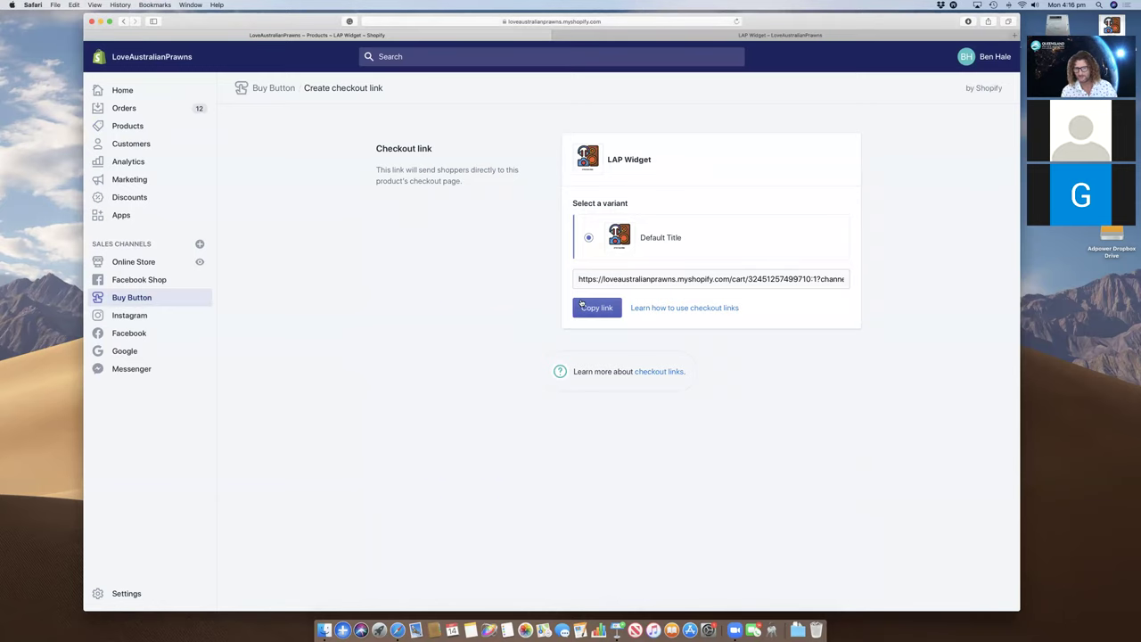
{"action": "scroll", "coordinate": [582, 304], "scroll_direction": "up", "scroll_amount": 2}
{"action": "scroll", "coordinate": [492, 267], "scroll_direction": "up", "scroll_amount": 2}
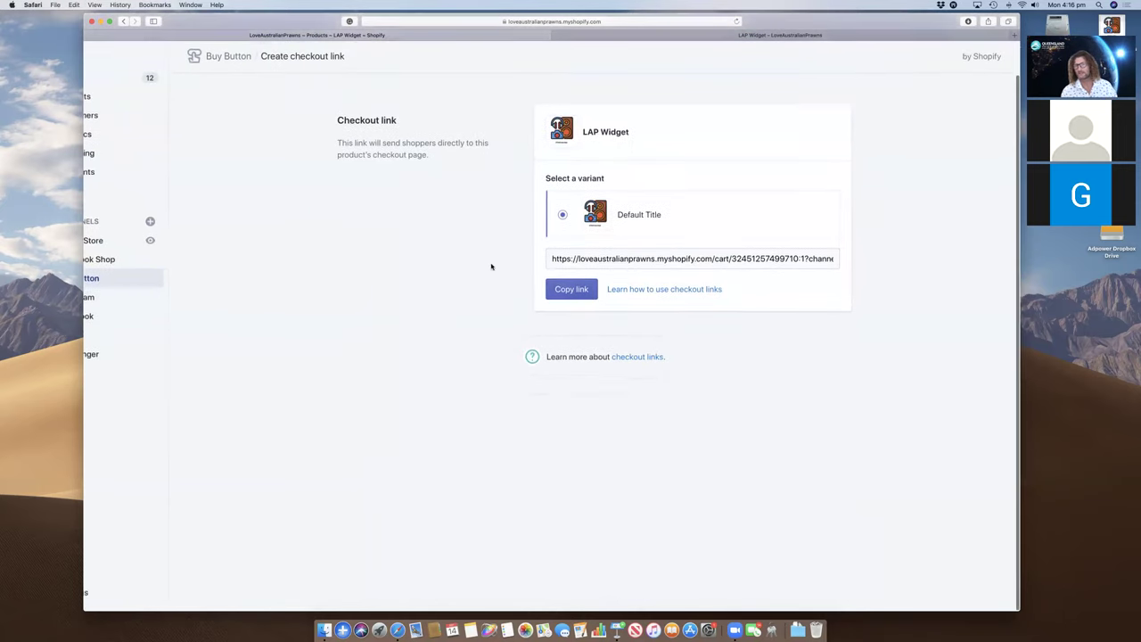
- Filter the store's product list by "widget" and open the LAP Widget product
{"action": "scroll", "coordinate": [194, 122], "scroll_direction": "left", "scroll_amount": 1}
{"action": "scroll", "coordinate": [195, 122], "scroll_direction": "left", "scroll_amount": 3}
{"action": "left_click", "coordinate": [143, 131]}
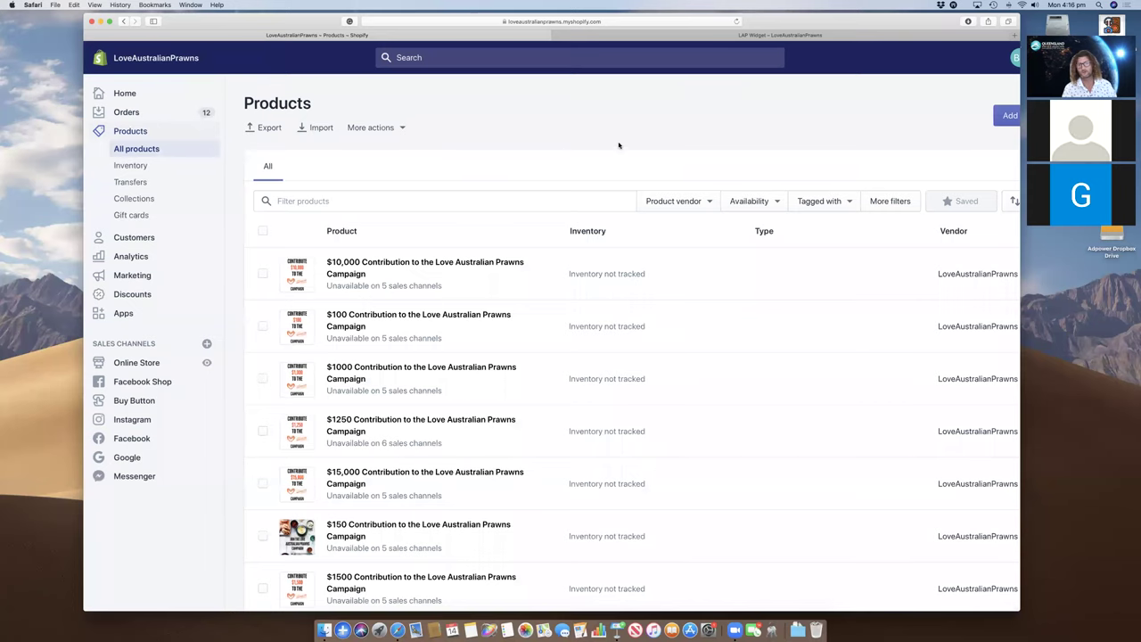
{"action": "scroll", "coordinate": [879, 132], "scroll_direction": "right", "scroll_amount": 3}
{"action": "left_click", "coordinate": [365, 202]}
{"action": "type", "text": "widget"}
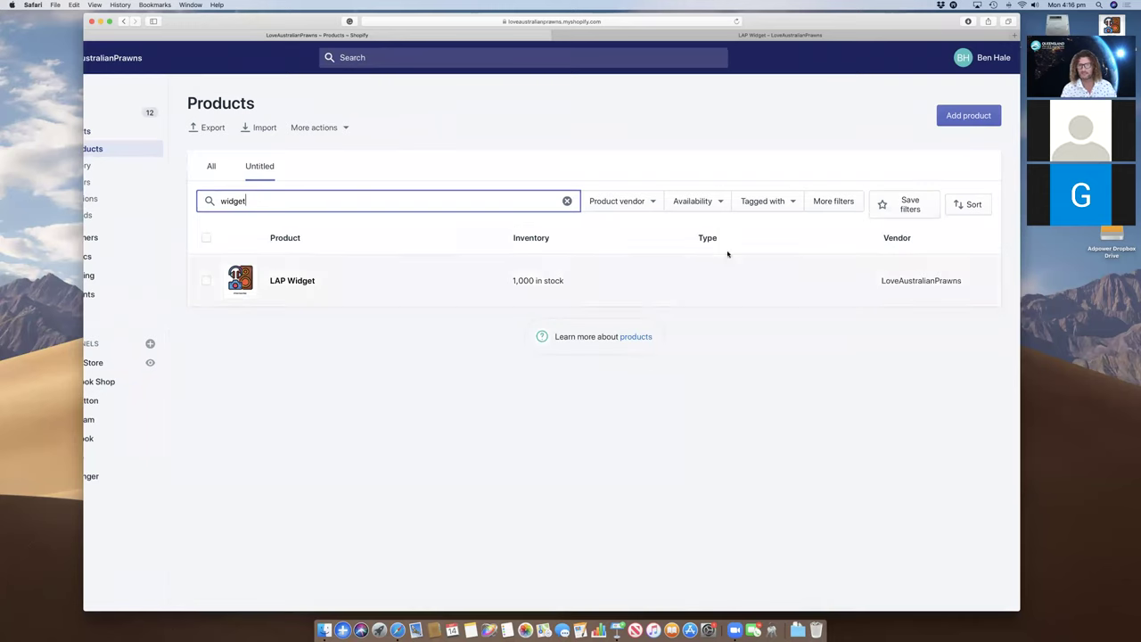
{"action": "left_click", "coordinate": [314, 284]}
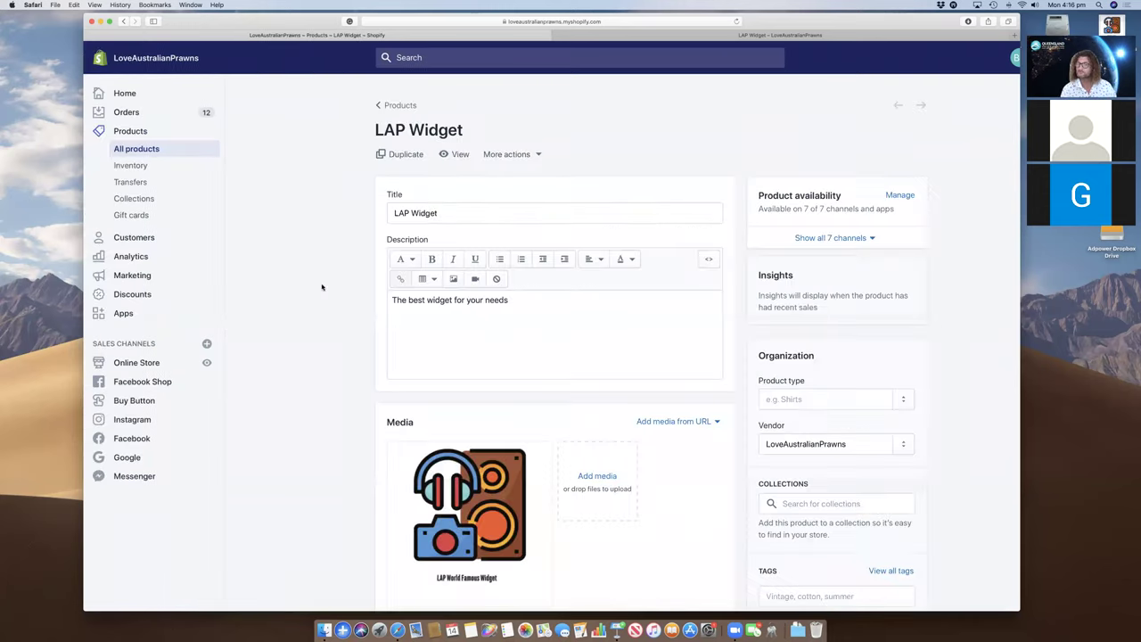
- Limit the LAP Widget's sales channel visibility to Online Store by deselecting Facebook Shop, Buy Button, Instagram, Google, Facebook and Messenger
{"action": "left_click", "coordinate": [842, 238]}
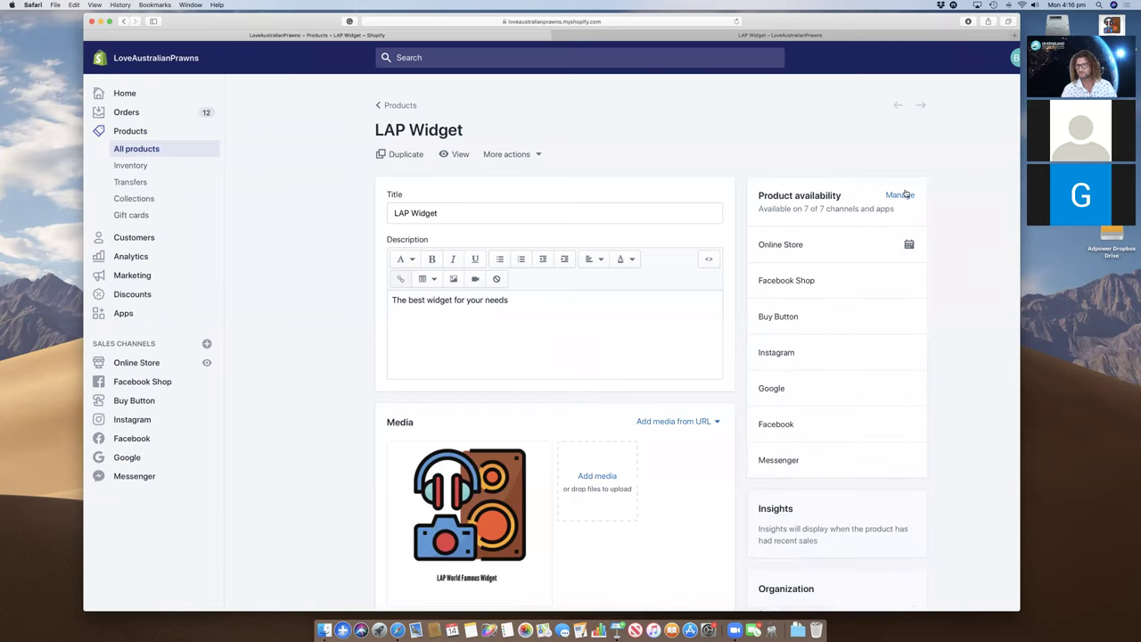
{"action": "left_click", "coordinate": [900, 195]}
{"action": "left_click", "coordinate": [413, 229]}
{"action": "left_click", "coordinate": [413, 270]}
{"action": "left_click", "coordinate": [413, 310]}
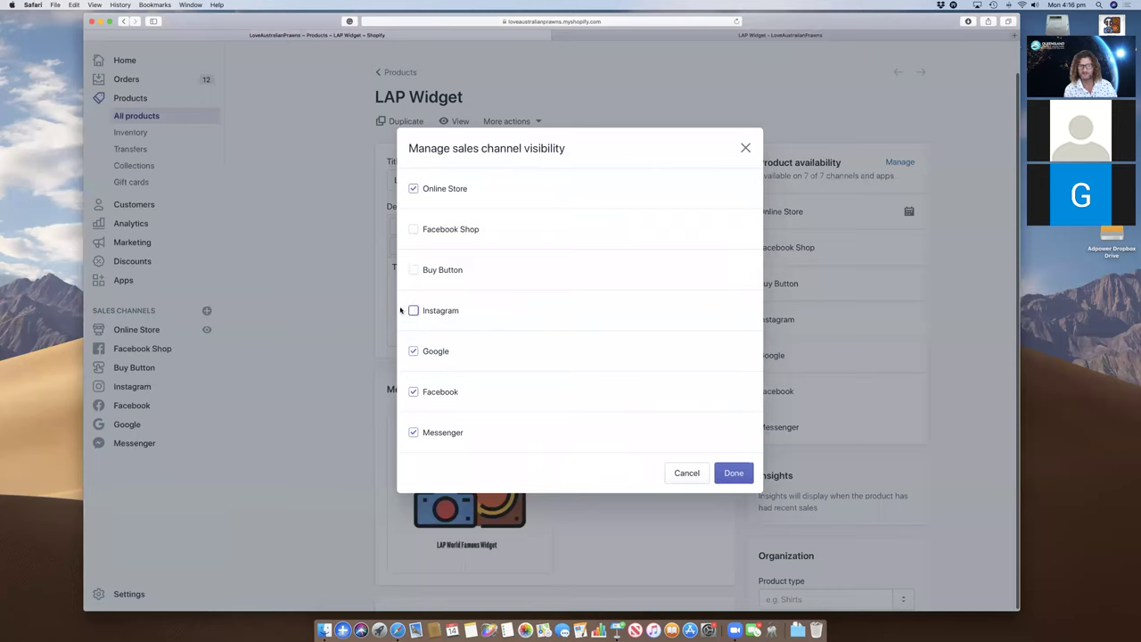
{"action": "left_click", "coordinate": [413, 351]}
{"action": "left_click", "coordinate": [414, 393]}
{"action": "left_click", "coordinate": [412, 432]}
{"action": "left_click", "coordinate": [733, 473]}
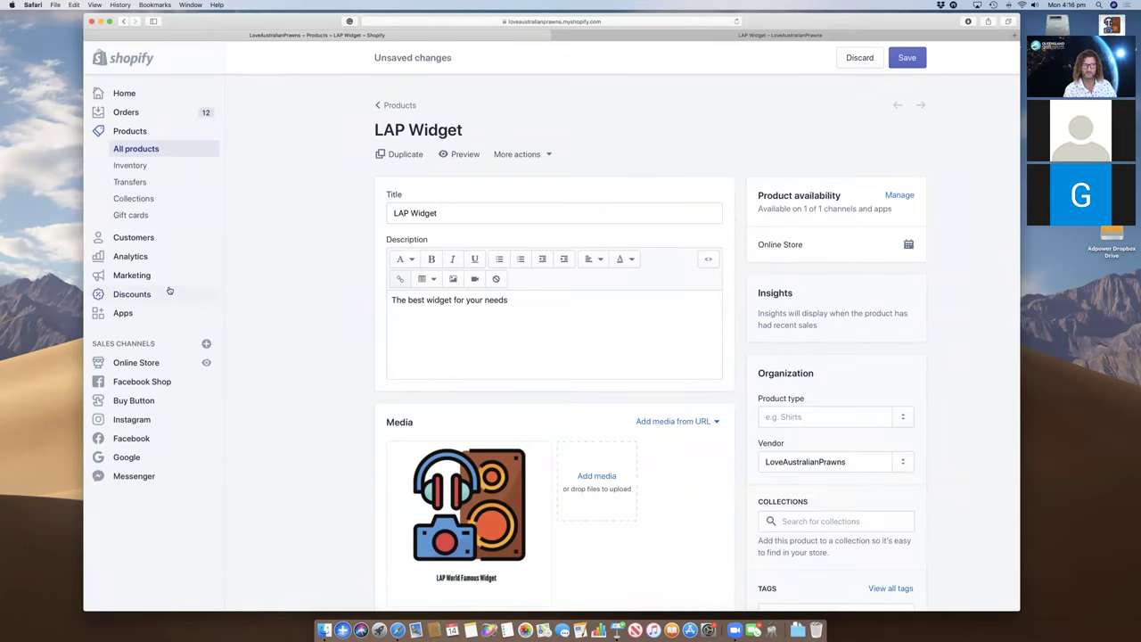
{"action": "scroll", "coordinate": [171, 289], "scroll_direction": "down", "scroll_amount": 5}
{"action": "scroll", "coordinate": [107, 598], "scroll_direction": "down", "scroll_amount": 2}
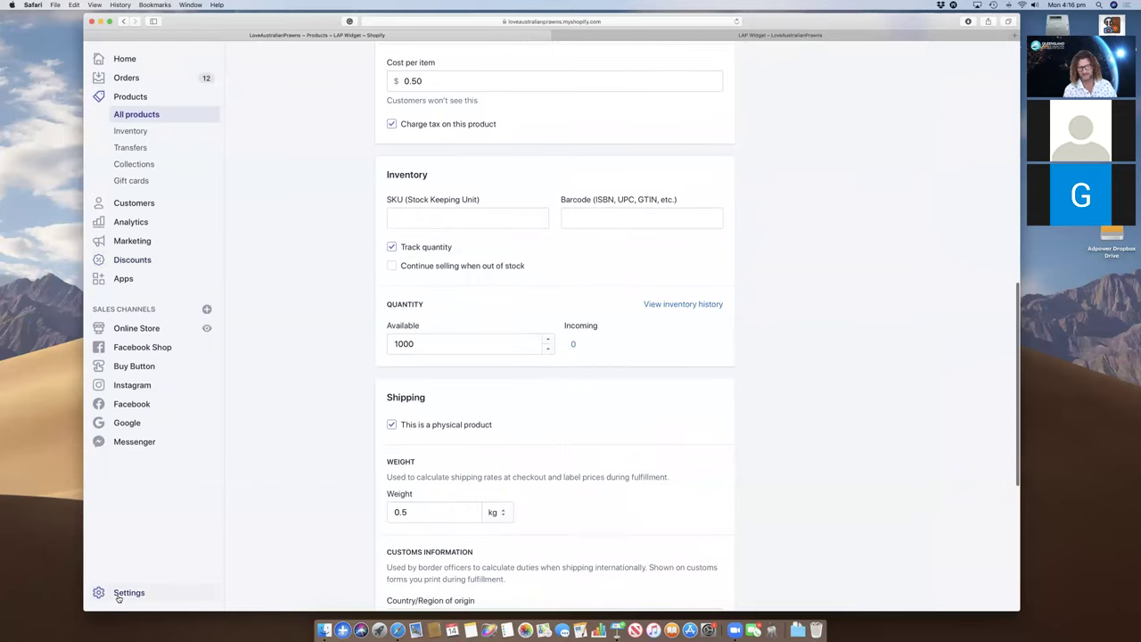
{"action": "left_click", "coordinate": [118, 593]}
{"action": "left_click", "coordinate": [664, 347]}
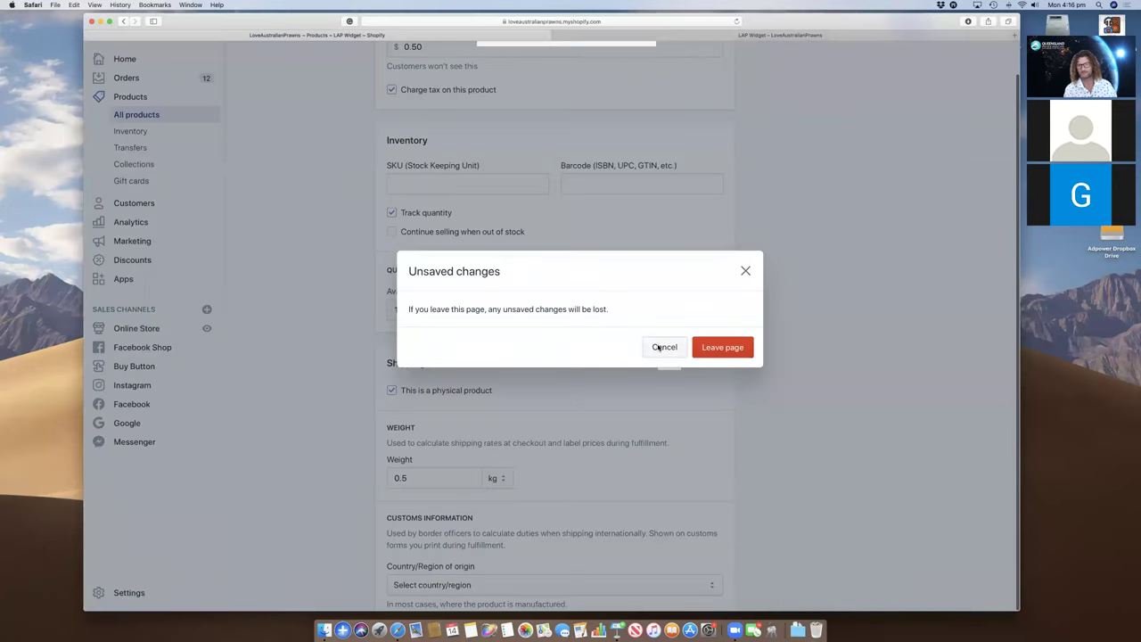
- Save the LAP Widget's changed sales channel availability
{"action": "scroll", "coordinate": [649, 331], "scroll_direction": "up", "scroll_amount": 10}
{"action": "left_click", "coordinate": [920, 58]}
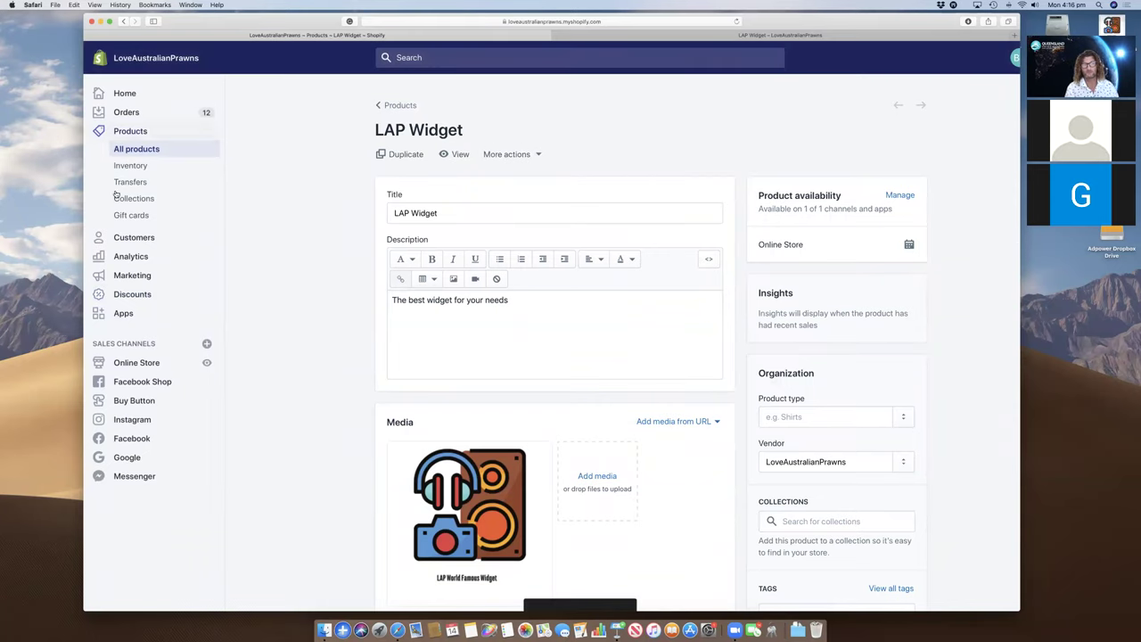
- Filter the full product list by availability to Available on Online Store and look through the listed products
{"action": "left_click", "coordinate": [125, 132]}
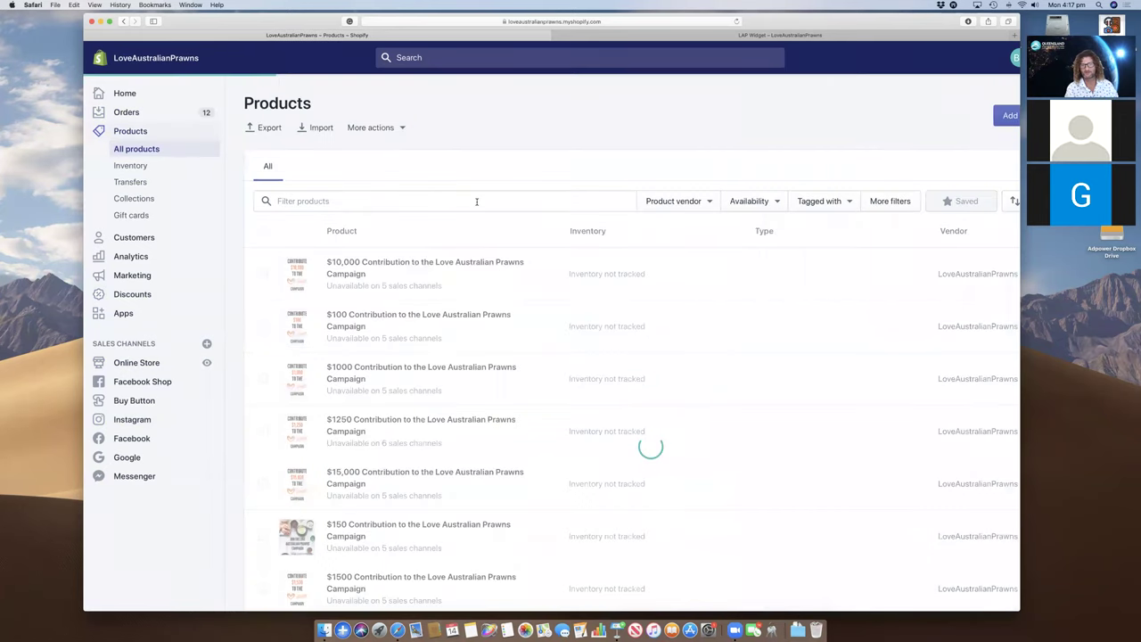
{"action": "left_click", "coordinate": [765, 200]}
{"action": "scroll", "coordinate": [736, 267], "scroll_direction": "down", "scroll_amount": 5}
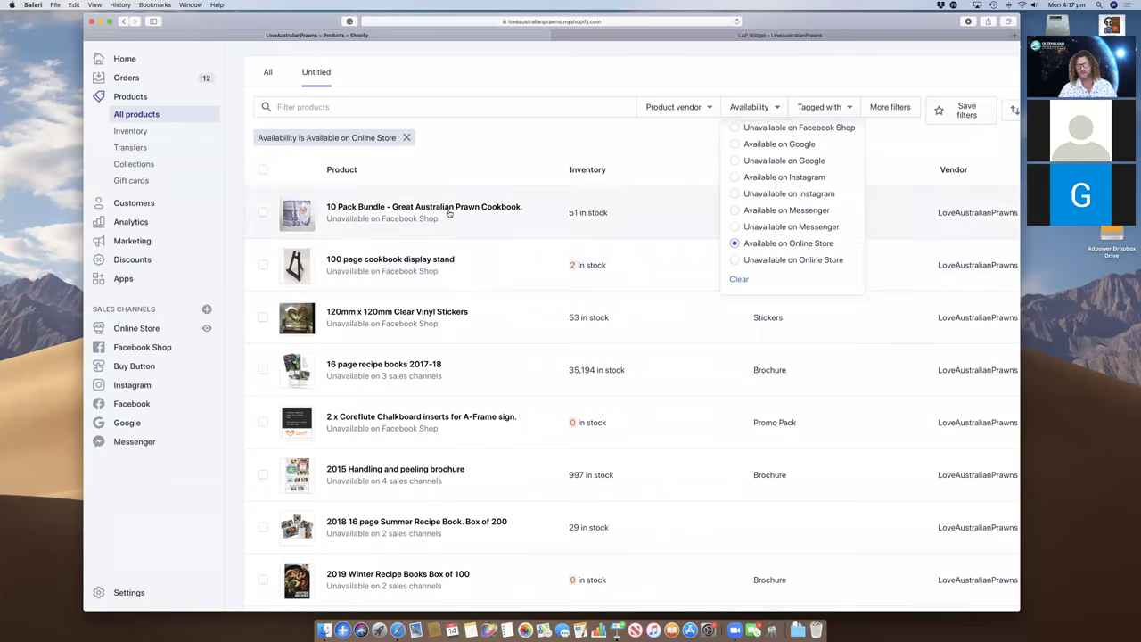
{"action": "scroll", "coordinate": [517, 259], "scroll_direction": "down", "scroll_amount": 5}
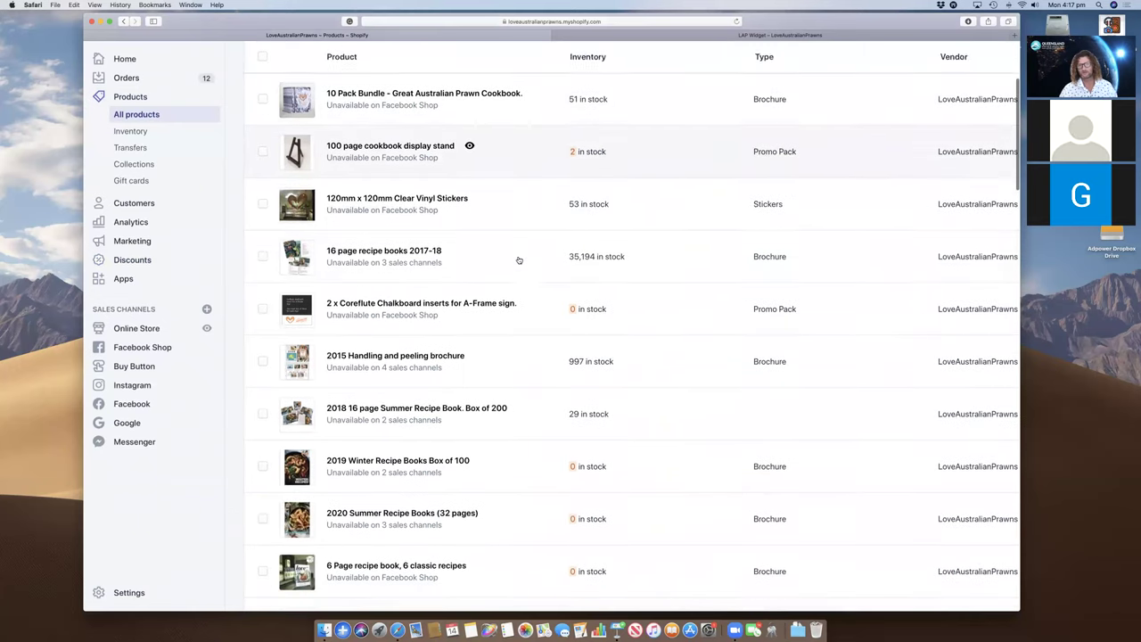
{"action": "scroll", "coordinate": [516, 305], "scroll_direction": "down", "scroll_amount": 10}
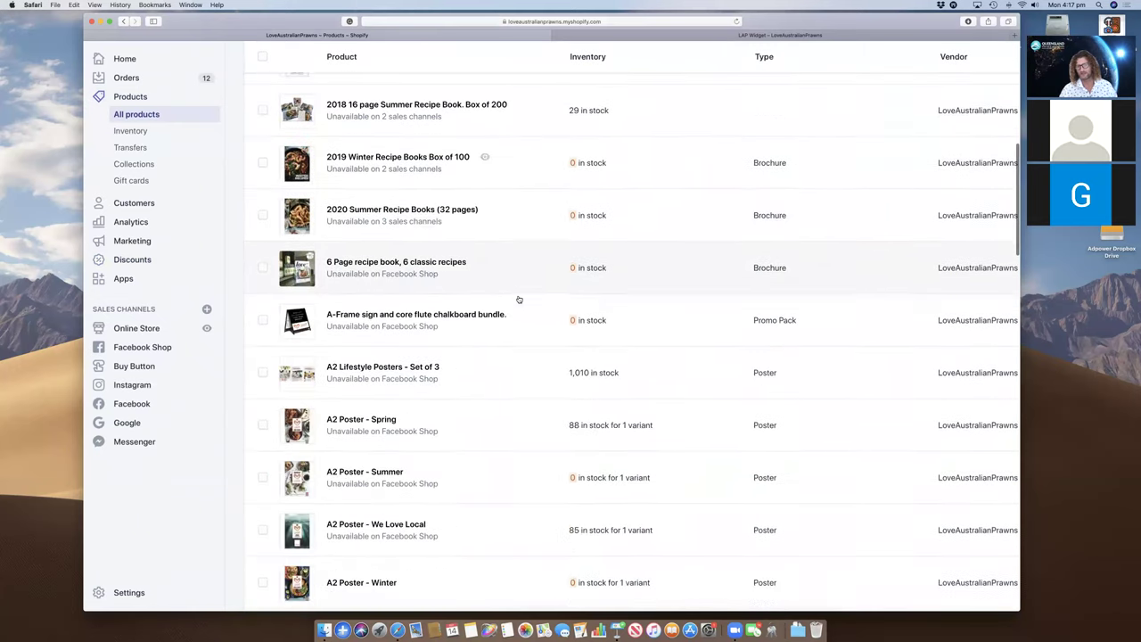
{"action": "key", "text": "super+r"}
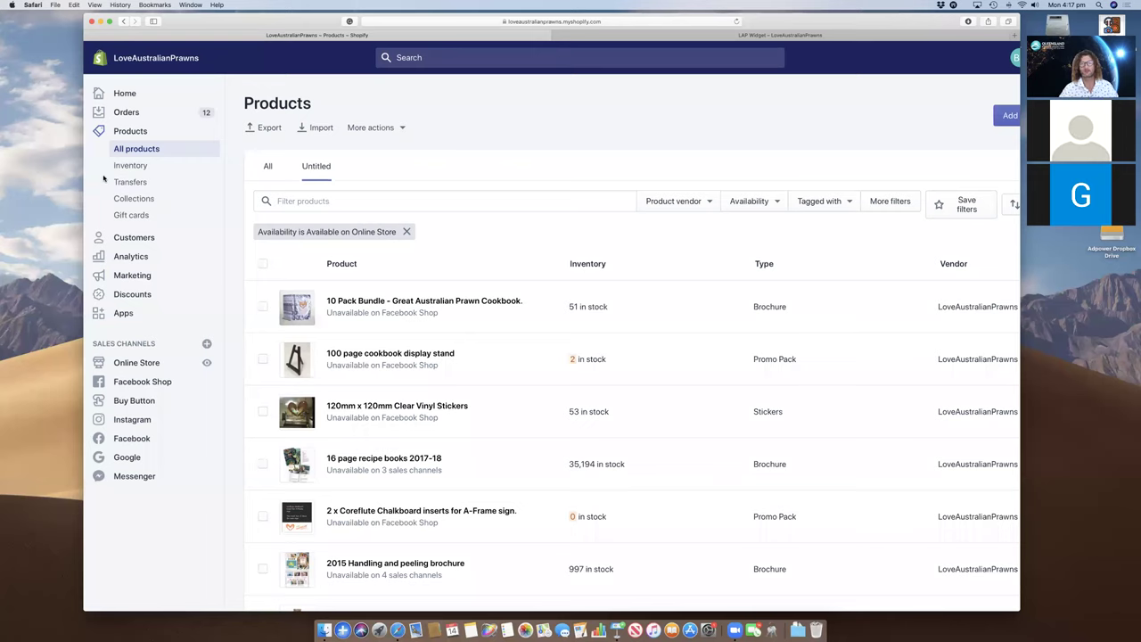
{"action": "scroll", "coordinate": [130, 239], "scroll_direction": "down", "scroll_amount": 1}
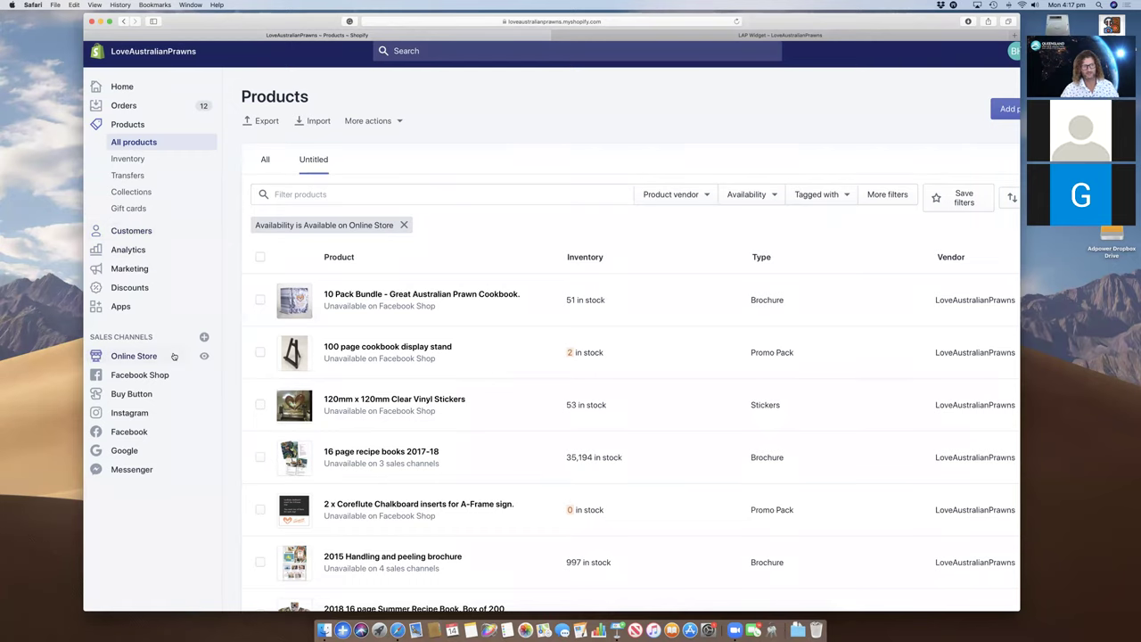
- Switch to the Keynote presentation and advance it to the next slide
{"action": "key", "text": "super+Tab"}
{"action": "key", "text": "super+Tab"}
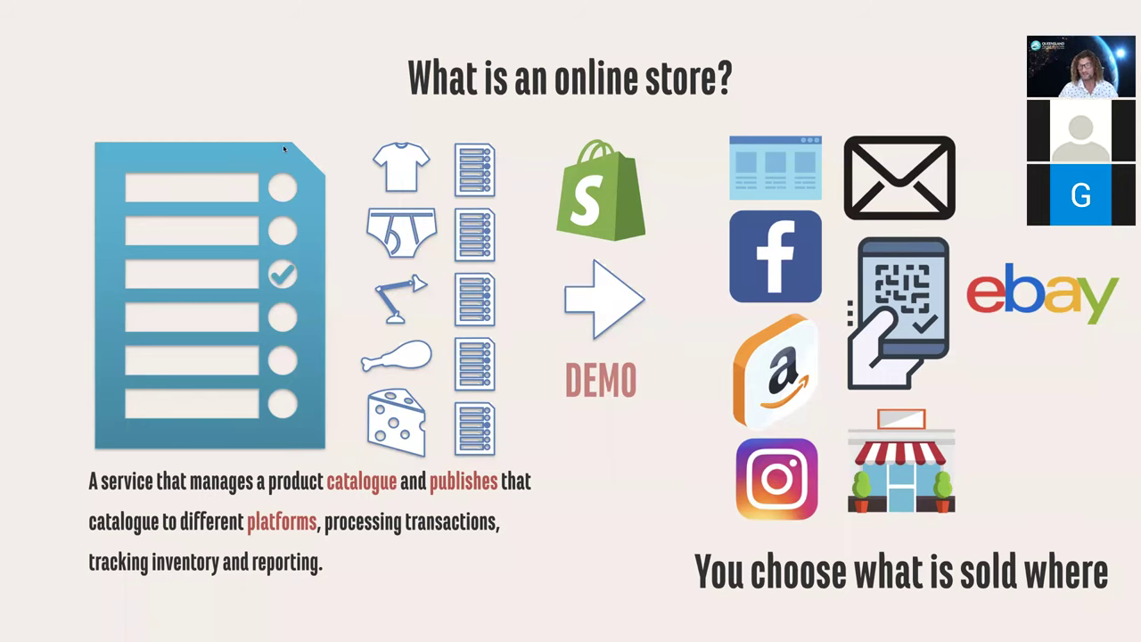
{"action": "key", "text": "Right"}
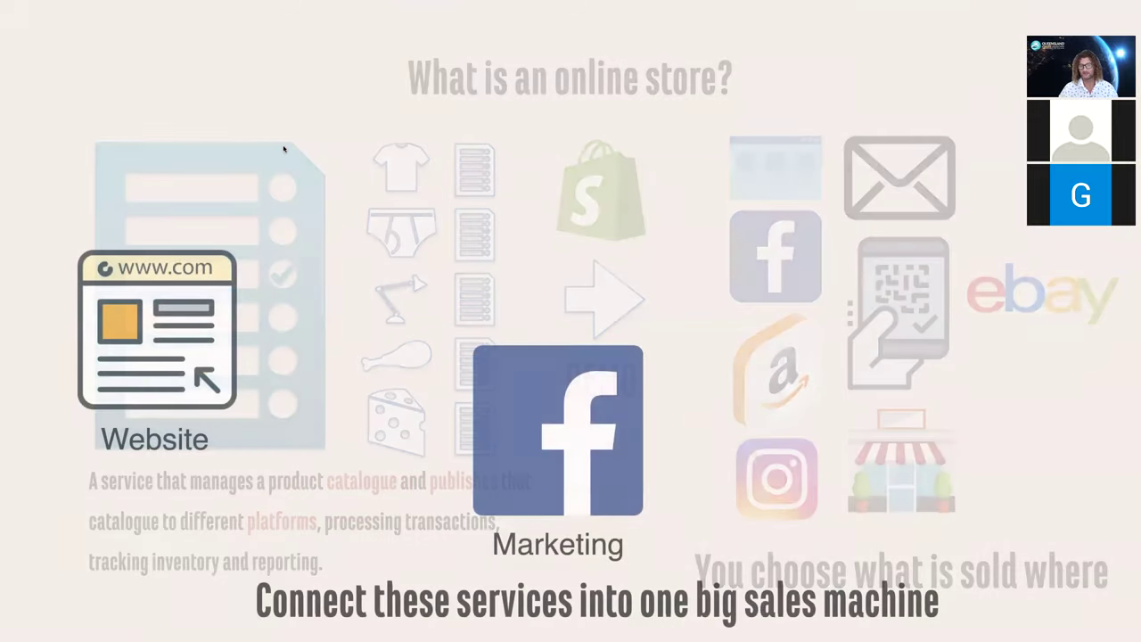
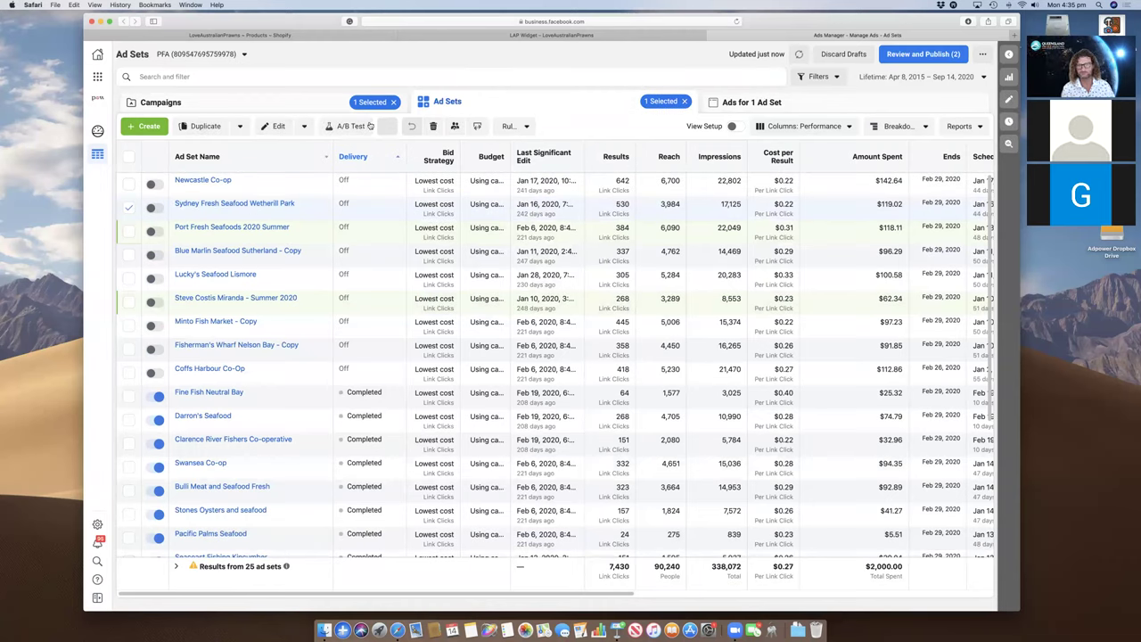
- Open the Sydney Fresh Seafood Wetherill Park ad set, preview its Prawn Mornay - Copy 3 ad, and close the preview
{"action": "left_click", "coordinate": [214, 204]}
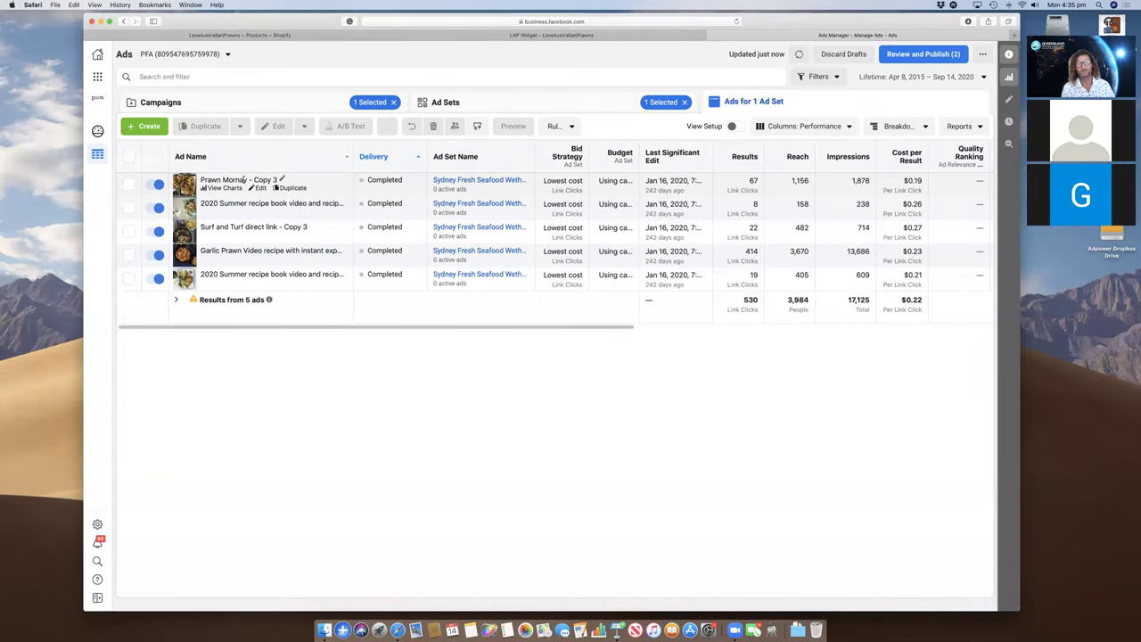
{"action": "left_click", "coordinate": [129, 185]}
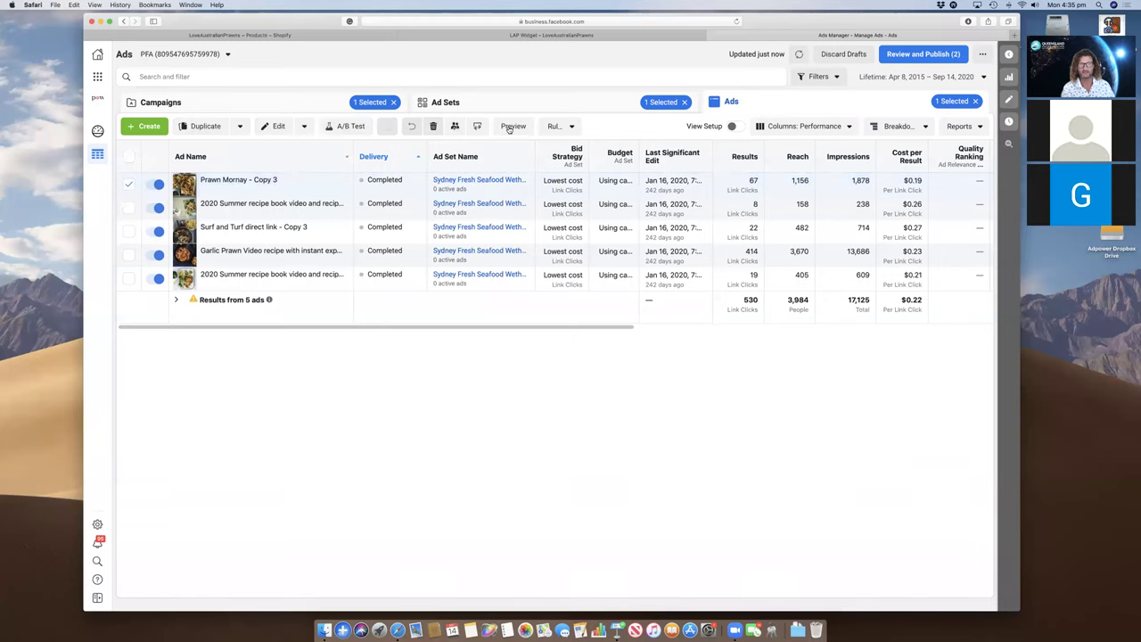
{"action": "left_click", "coordinate": [522, 130]}
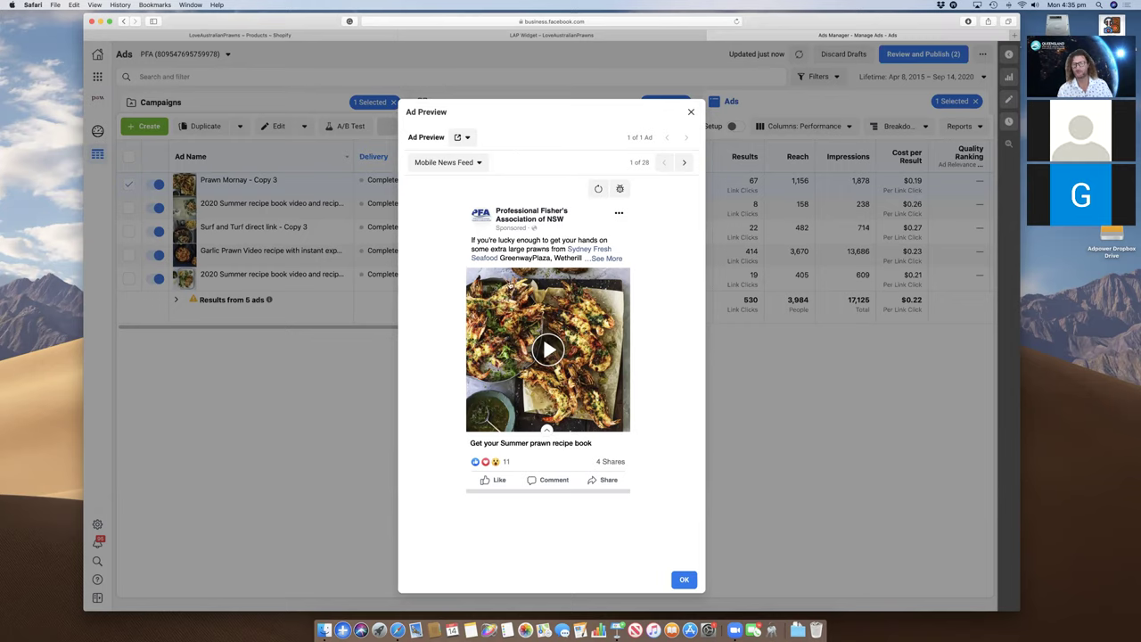
{"action": "left_click", "coordinate": [690, 112]}
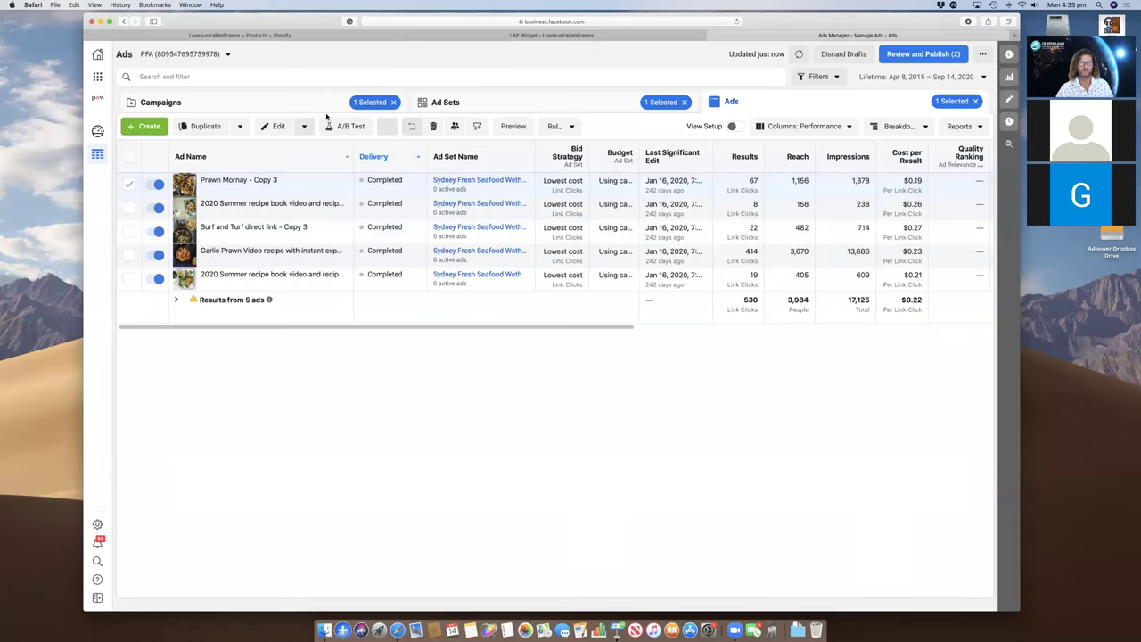
- Return to the Summer 2020 Recipe Book Retailer Support campaign, clear the ad set selection, and list all of the campaign's ads
{"action": "left_click", "coordinate": [499, 110]}
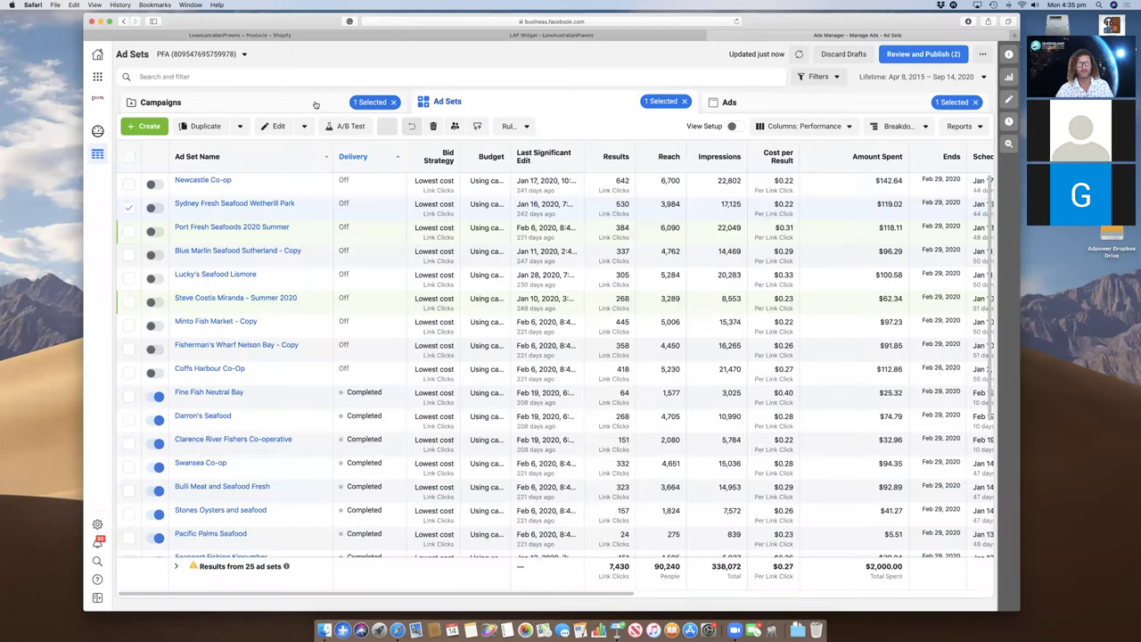
{"action": "left_click", "coordinate": [307, 106]}
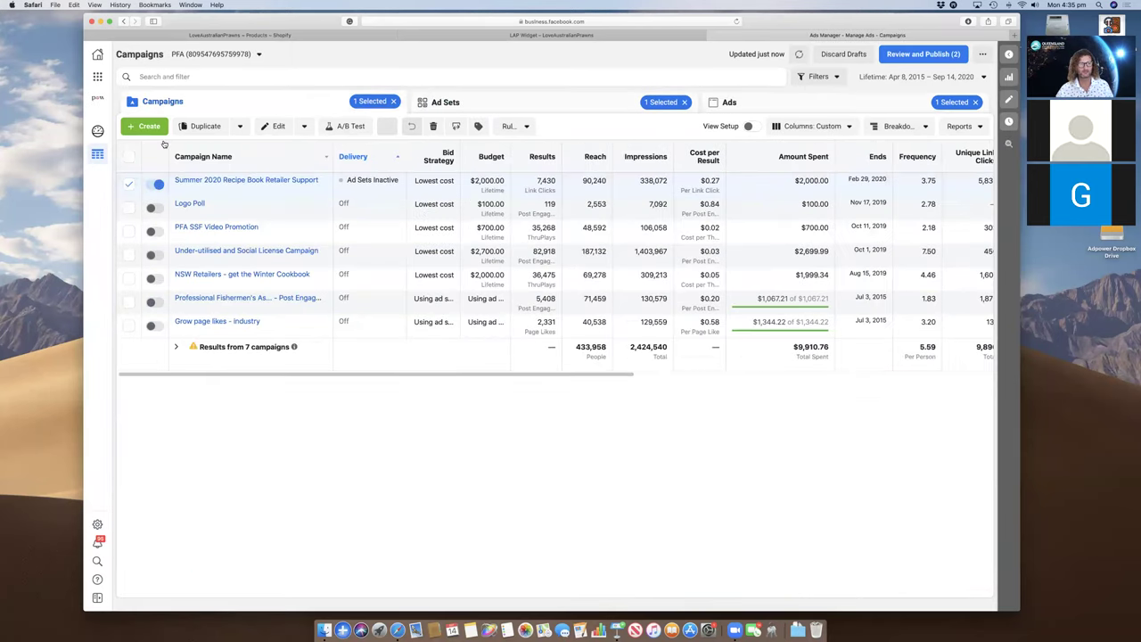
{"action": "left_click", "coordinate": [246, 180]}
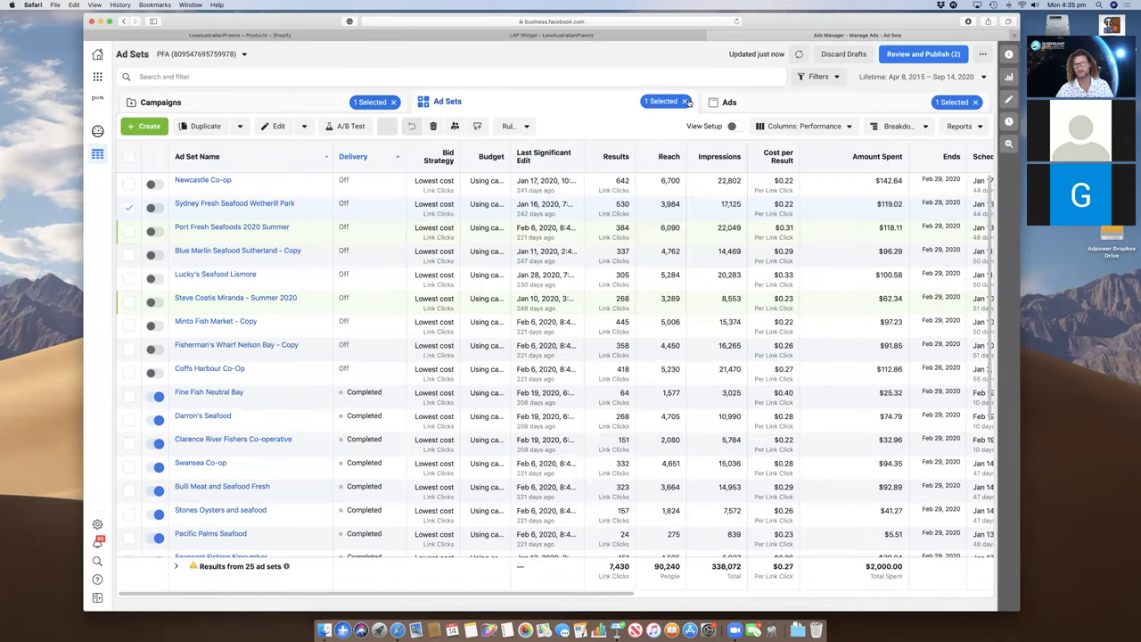
{"action": "left_click", "coordinate": [685, 101]}
{"action": "left_click", "coordinate": [744, 102]}
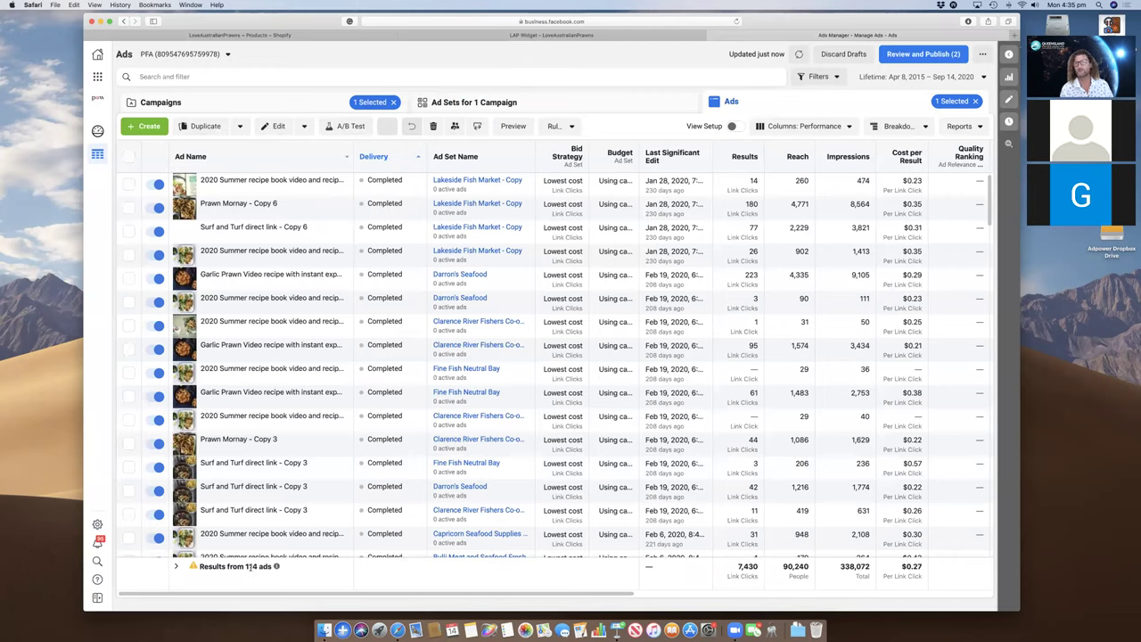
- Examine the performance figures of the campaign's ads, from cost per result across to the Instant Experience View Time explanation
{"action": "scroll", "coordinate": [675, 368], "scroll_direction": "down", "scroll_amount": 4}
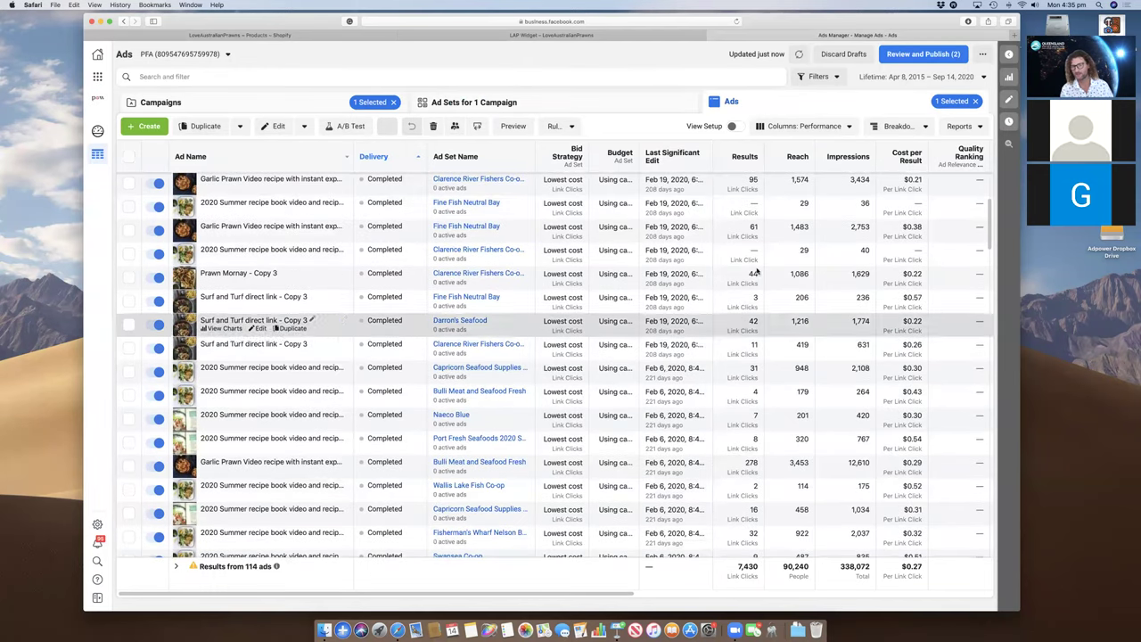
{"action": "scroll", "coordinate": [736, 236], "scroll_direction": "down", "scroll_amount": 10}
{"action": "scroll", "coordinate": [736, 236], "scroll_direction": "down", "scroll_amount": 5}
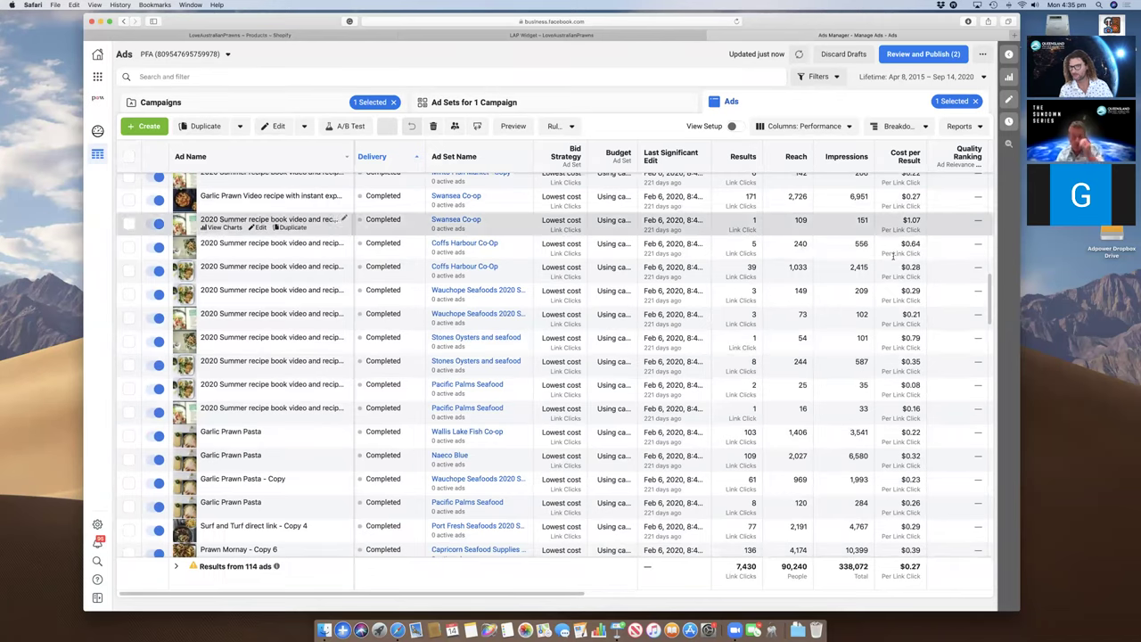
{"action": "scroll", "coordinate": [887, 285], "scroll_direction": "up", "scroll_amount": 5}
{"action": "scroll", "coordinate": [892, 267], "scroll_direction": "right", "scroll_amount": 4}
{"action": "scroll", "coordinate": [893, 258], "scroll_direction": "right", "scroll_amount": 10}
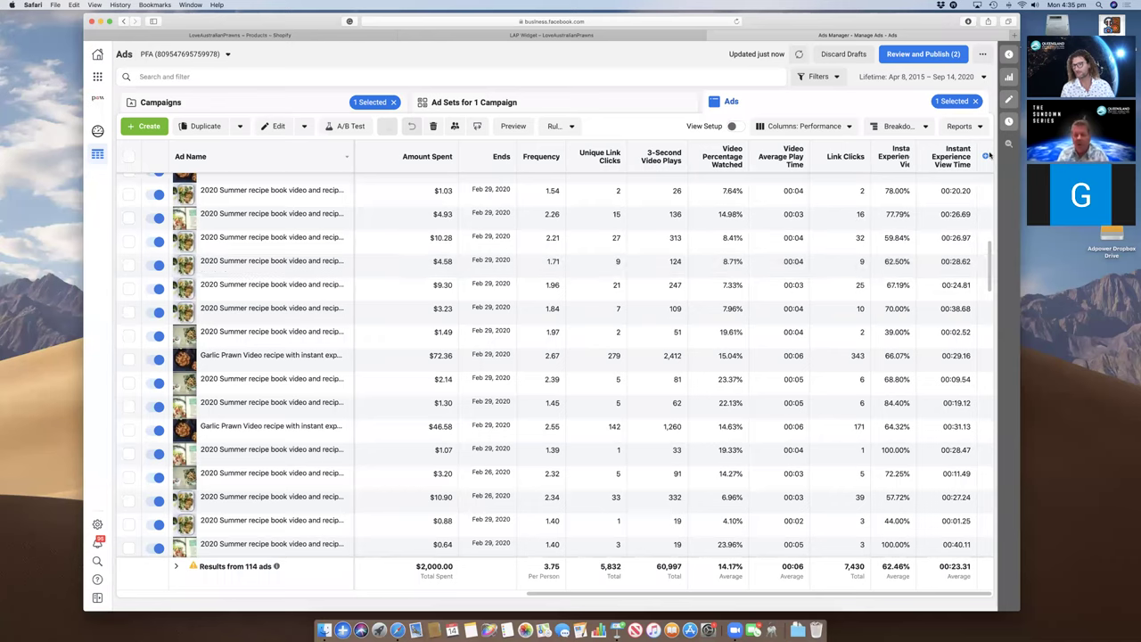
{"action": "mouse_move", "coordinate": [945, 161]}
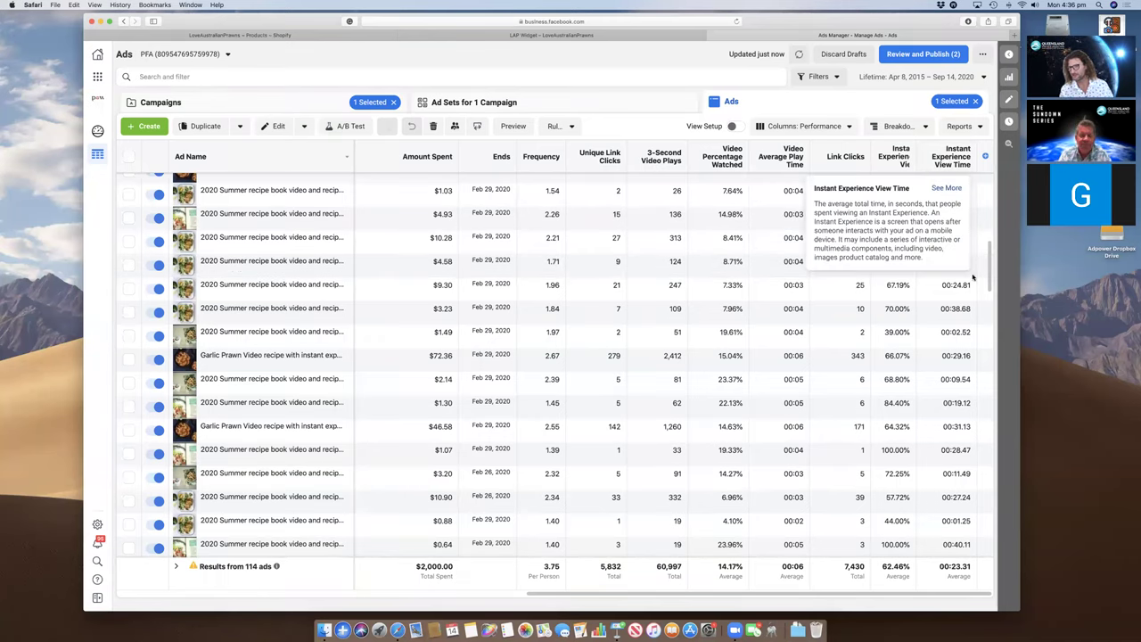
- Check the ads' totals for Instant Experience View Time and link clicks, and switch the table's columns to Video Engagement
{"action": "scroll", "coordinate": [955, 281], "scroll_direction": "down", "scroll_amount": 2}
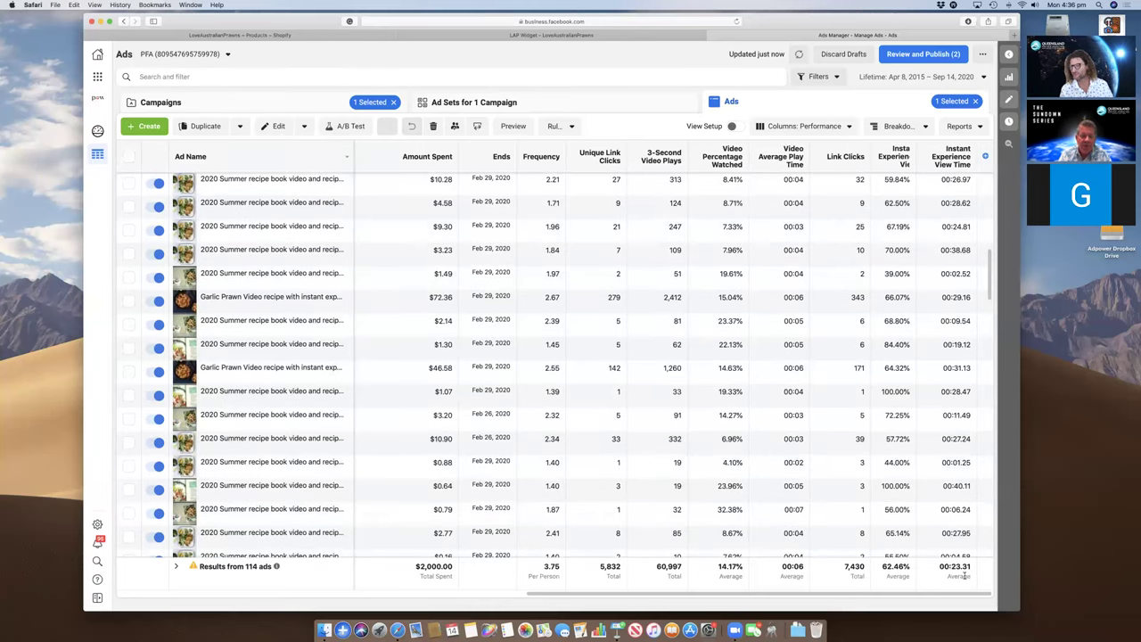
{"action": "scroll", "coordinate": [951, 564], "scroll_direction": "left", "scroll_amount": 2}
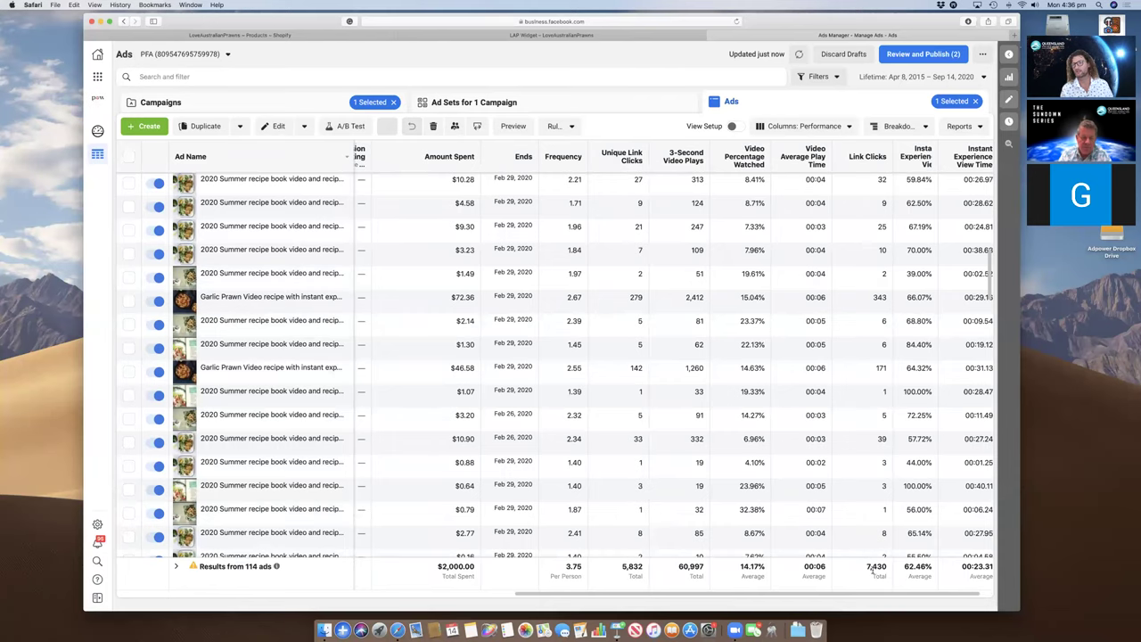
{"action": "scroll", "coordinate": [842, 539], "scroll_direction": "left", "scroll_amount": 2}
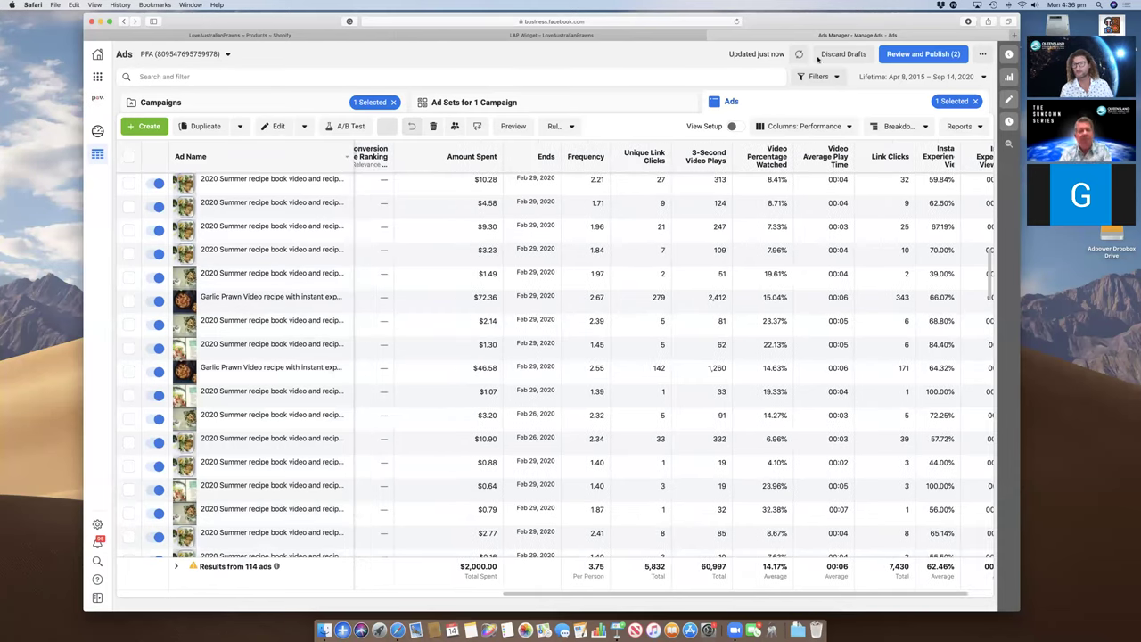
{"action": "left_click", "coordinate": [802, 126]}
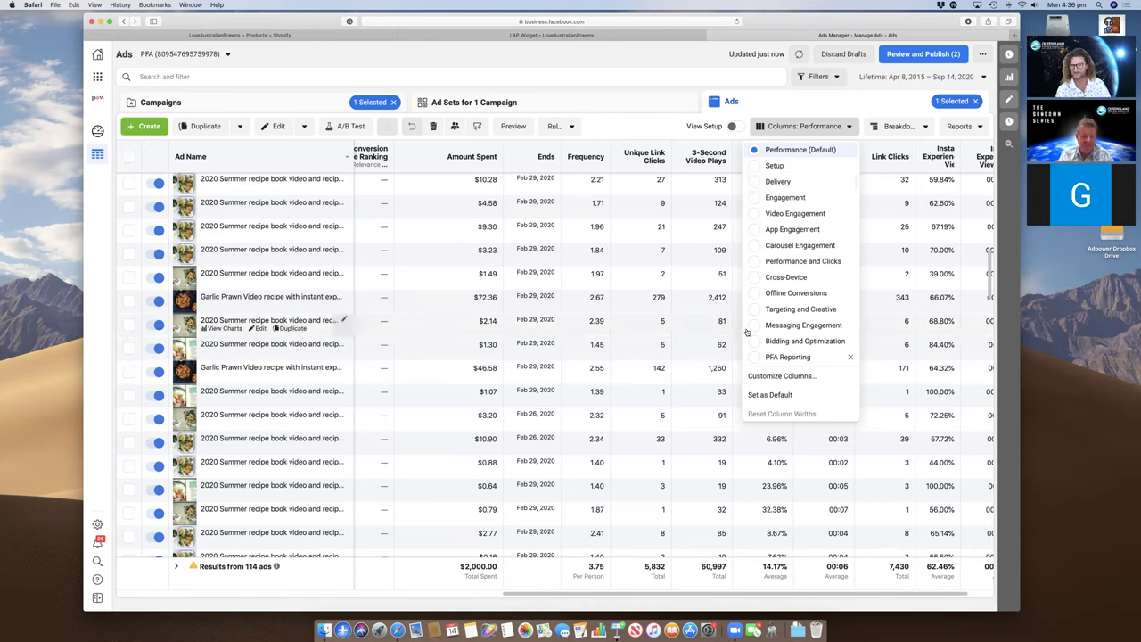
{"action": "scroll", "coordinate": [753, 345], "scroll_direction": "down", "scroll_amount": 1}
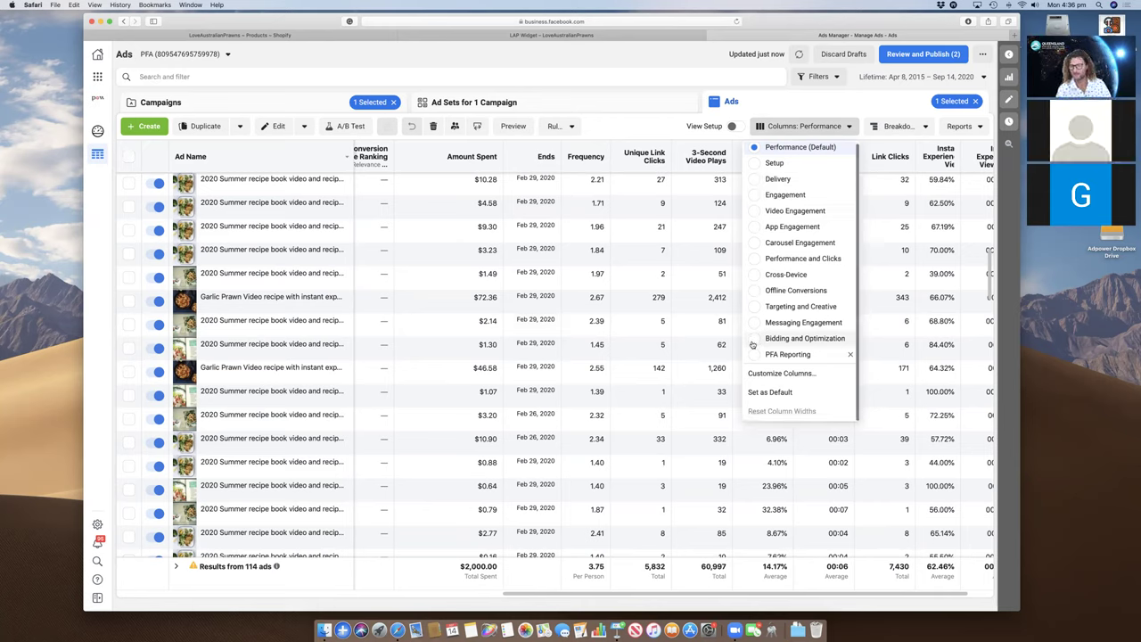
{"action": "left_click", "coordinate": [763, 212]}
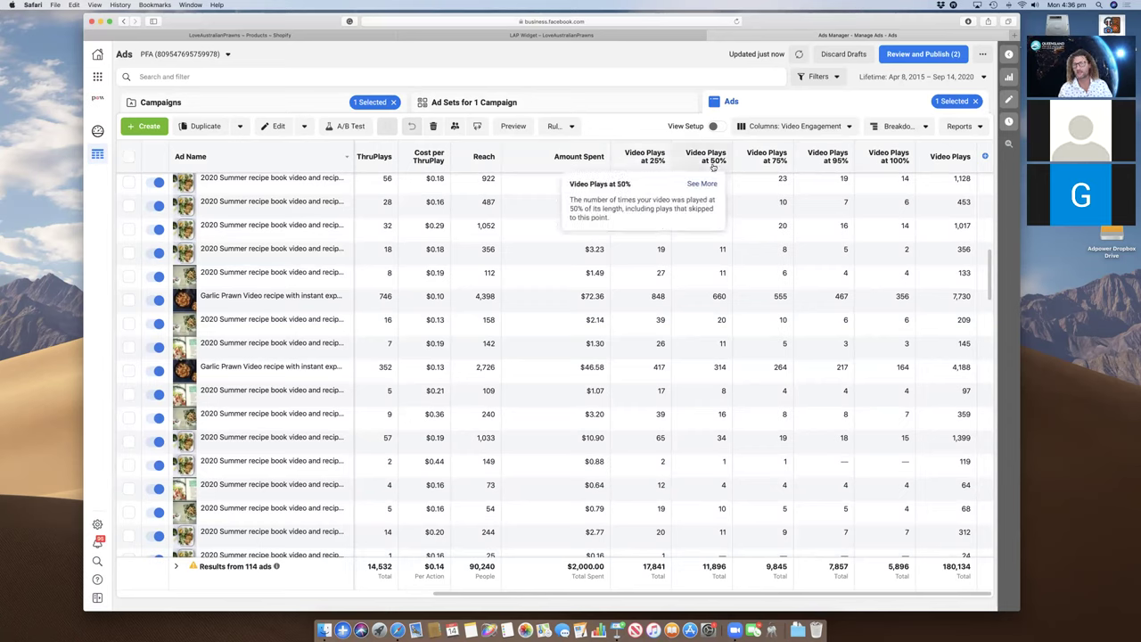
- Examine the ads' video engagement figures, from the video plays at each percentage back to impressions, ThruPlays and cost per view
{"action": "mouse_move", "coordinate": [784, 158]}
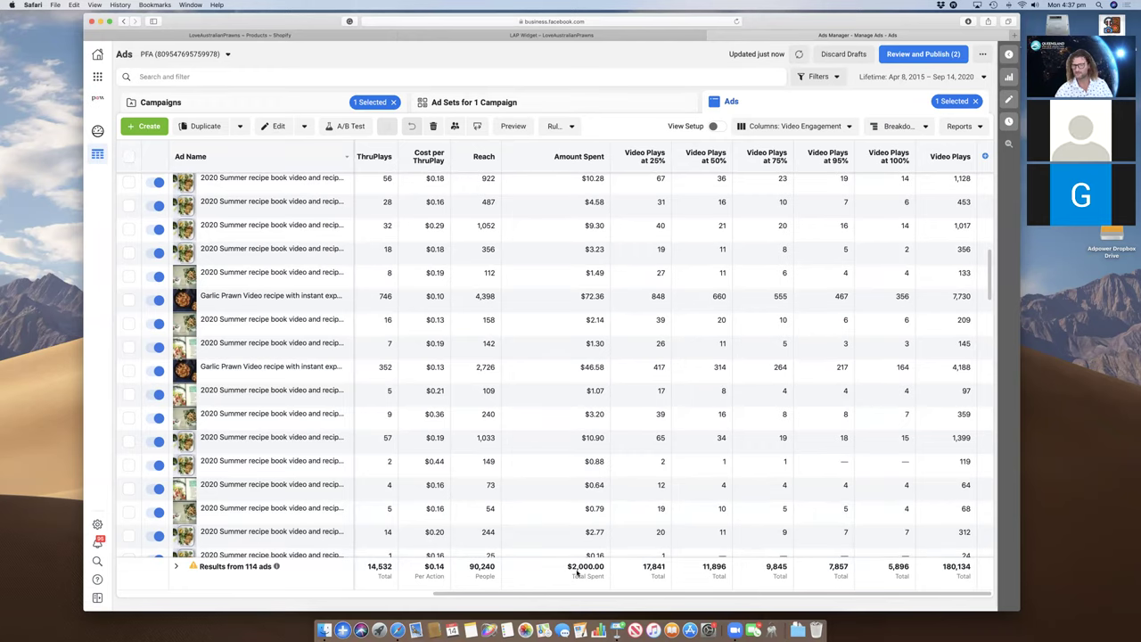
{"action": "scroll", "coordinate": [576, 575], "scroll_direction": "left", "scroll_amount": 10}
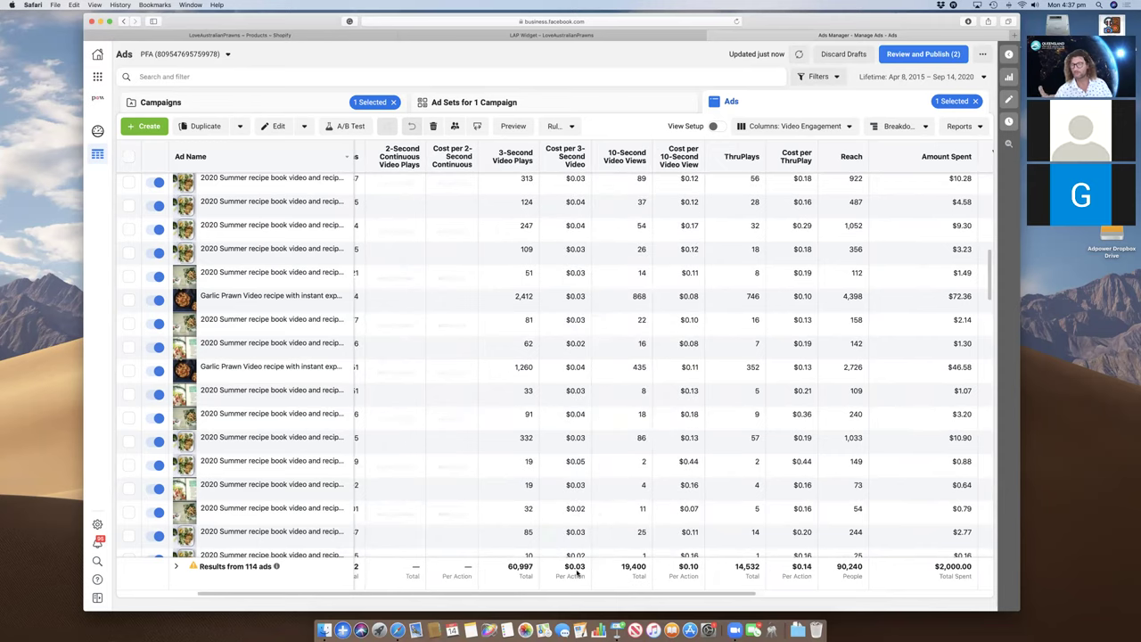
{"action": "scroll", "coordinate": [576, 574], "scroll_direction": "left", "scroll_amount": 5}
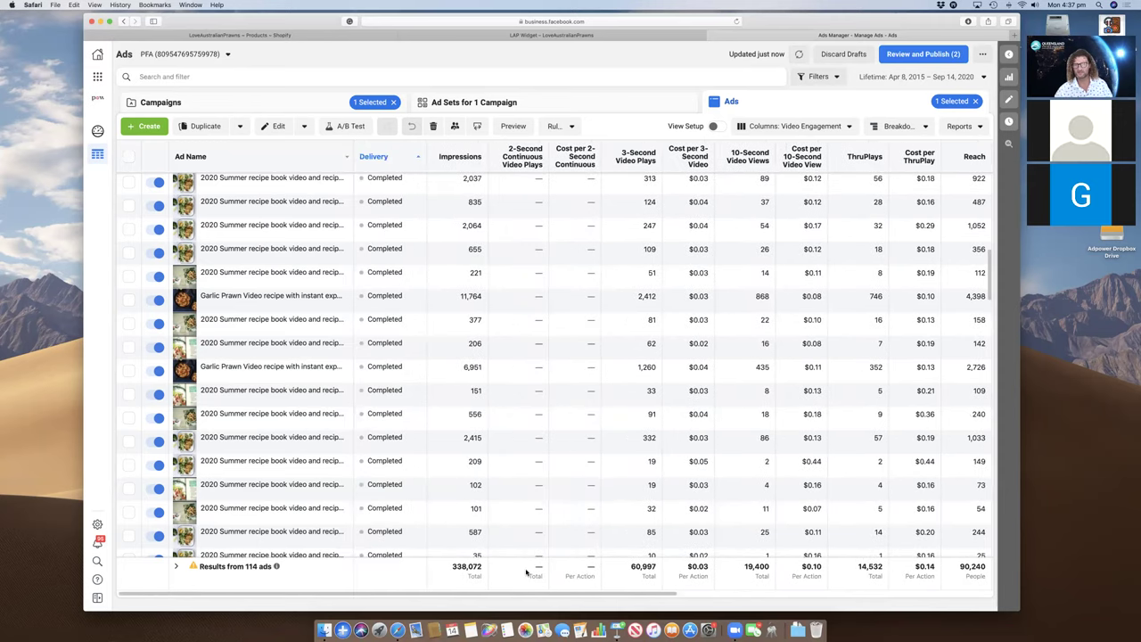
{"action": "scroll", "coordinate": [642, 571], "scroll_direction": "right", "scroll_amount": 5}
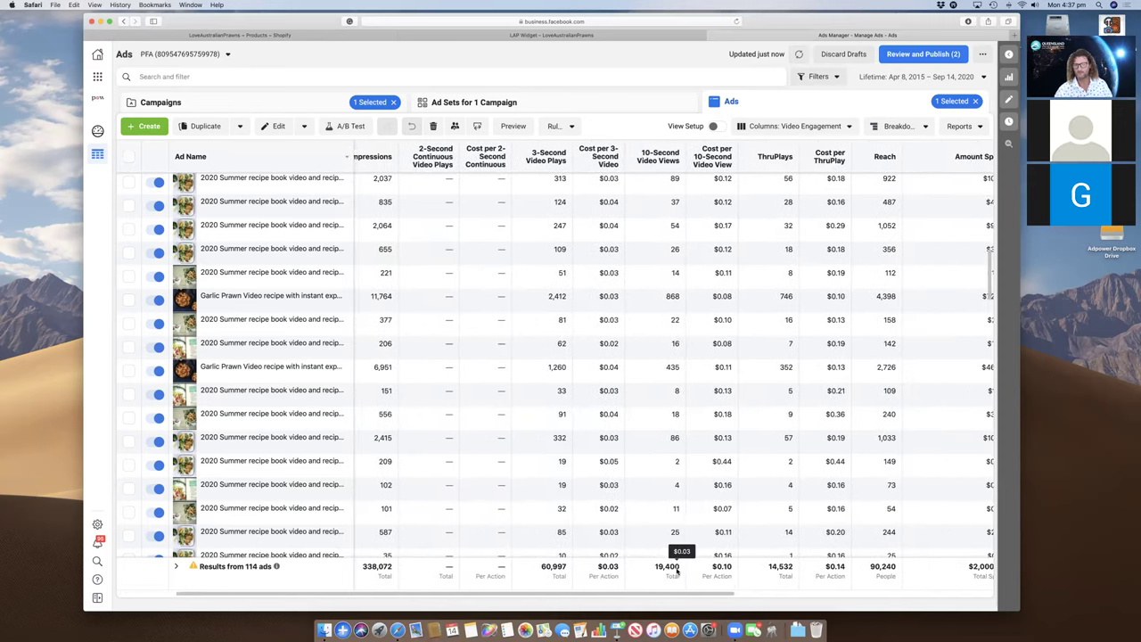
{"action": "scroll", "coordinate": [677, 571], "scroll_direction": "right", "scroll_amount": 3}
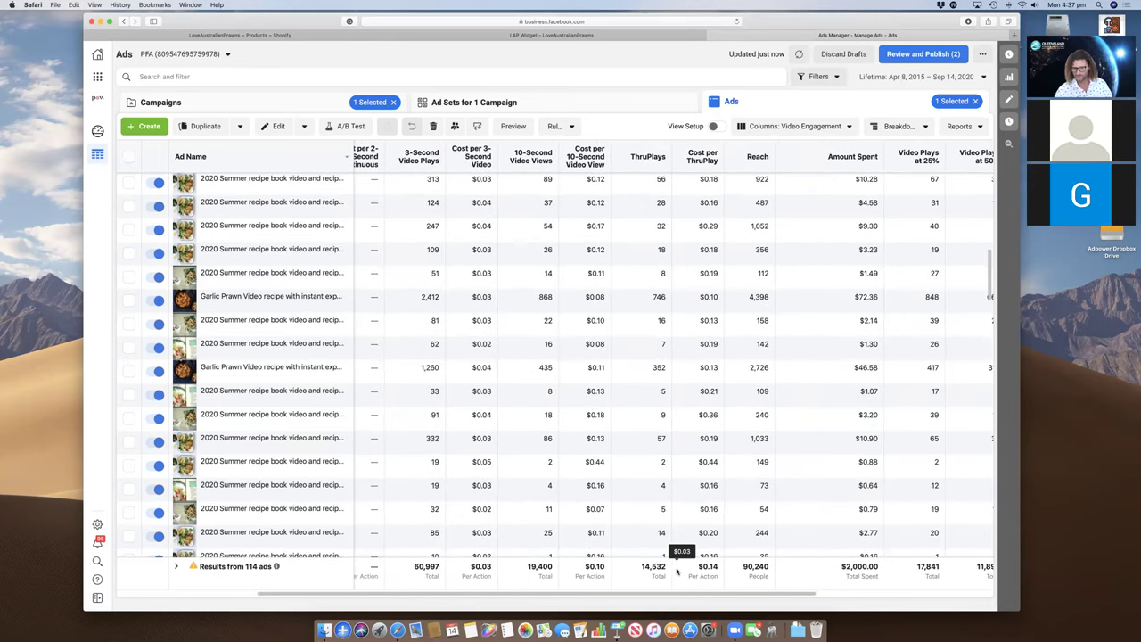
{"action": "scroll", "coordinate": [670, 573], "scroll_direction": "left", "scroll_amount": 5}
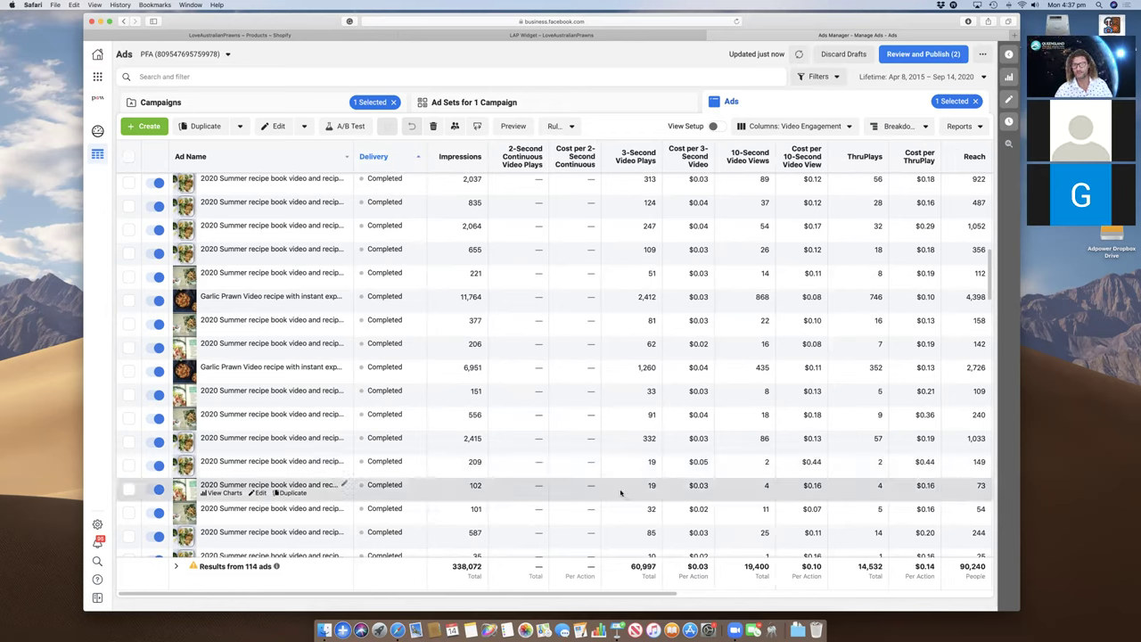
- Switch the ads table back to the Performance (Default) columns and look across the metrics
{"action": "left_click", "coordinate": [798, 129]}
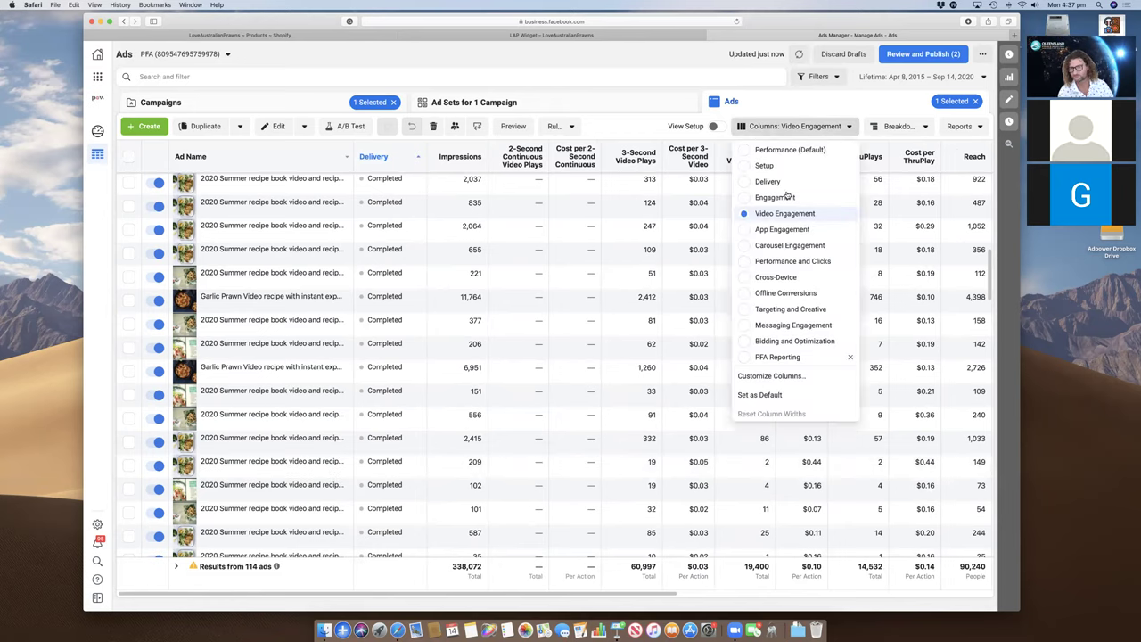
{"action": "left_click", "coordinate": [785, 150]}
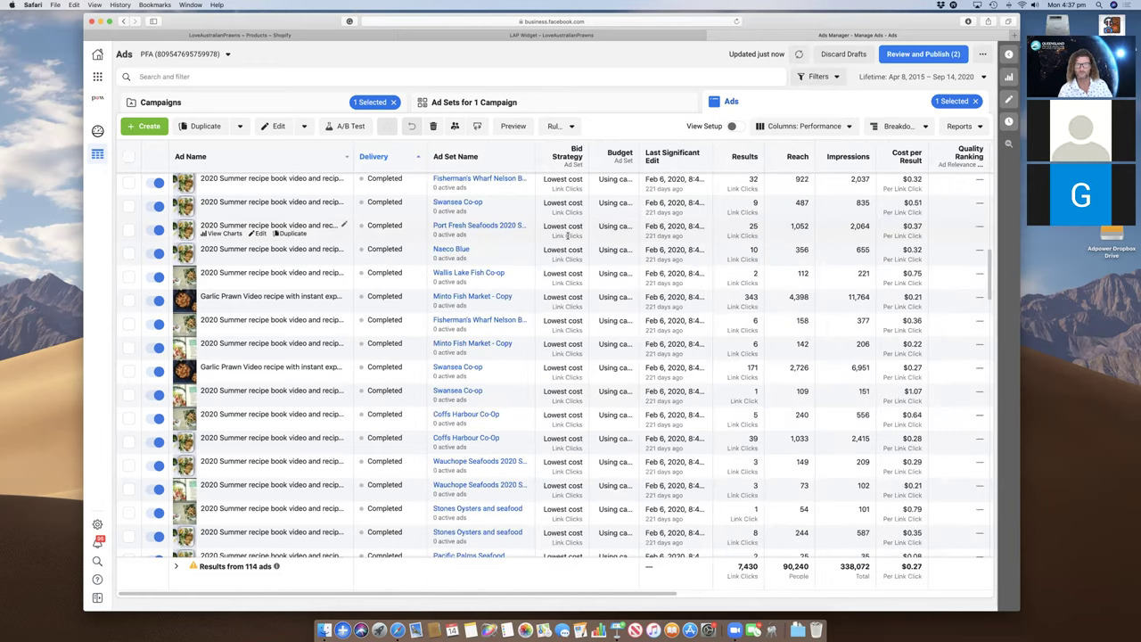
{"action": "scroll", "coordinate": [561, 235], "scroll_direction": "right", "scroll_amount": 8}
{"action": "scroll", "coordinate": [570, 234], "scroll_direction": "left", "scroll_amount": 4}
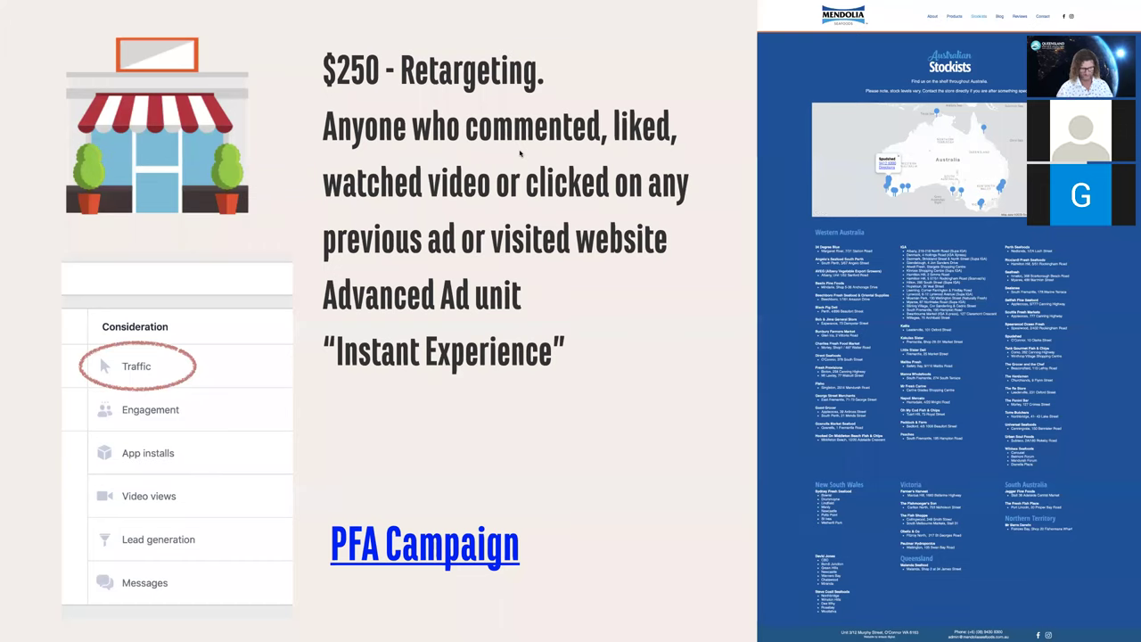
- In the Keynote presentation, advance to the Purely online sales slide and open its DEMO link
{"action": "key", "text": "Right"}
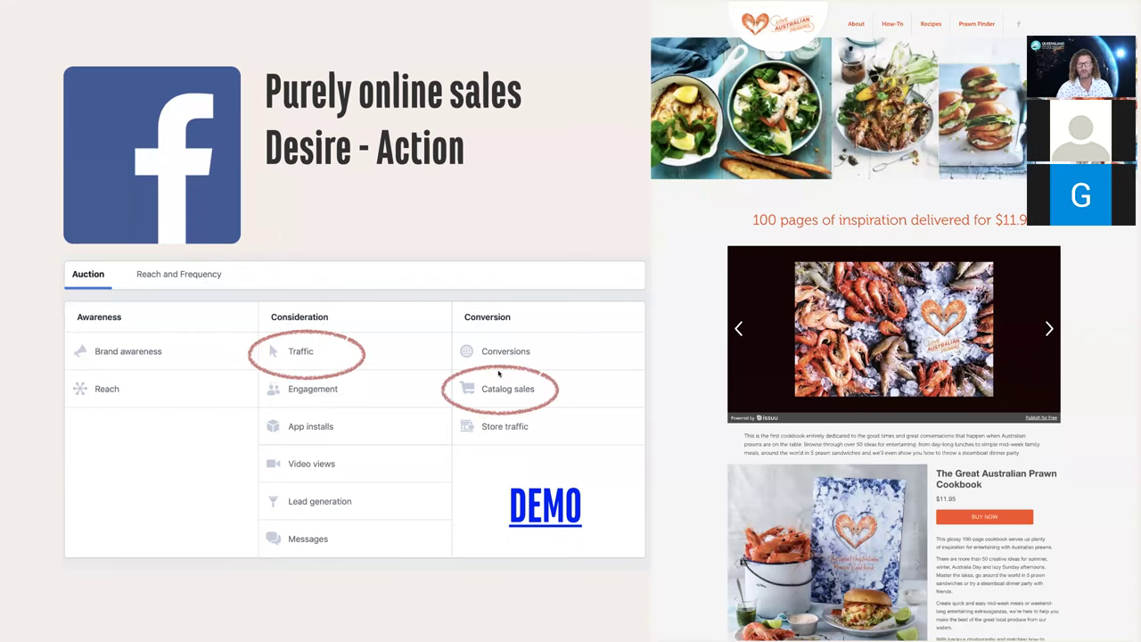
{"action": "left_click", "coordinate": [546, 501]}
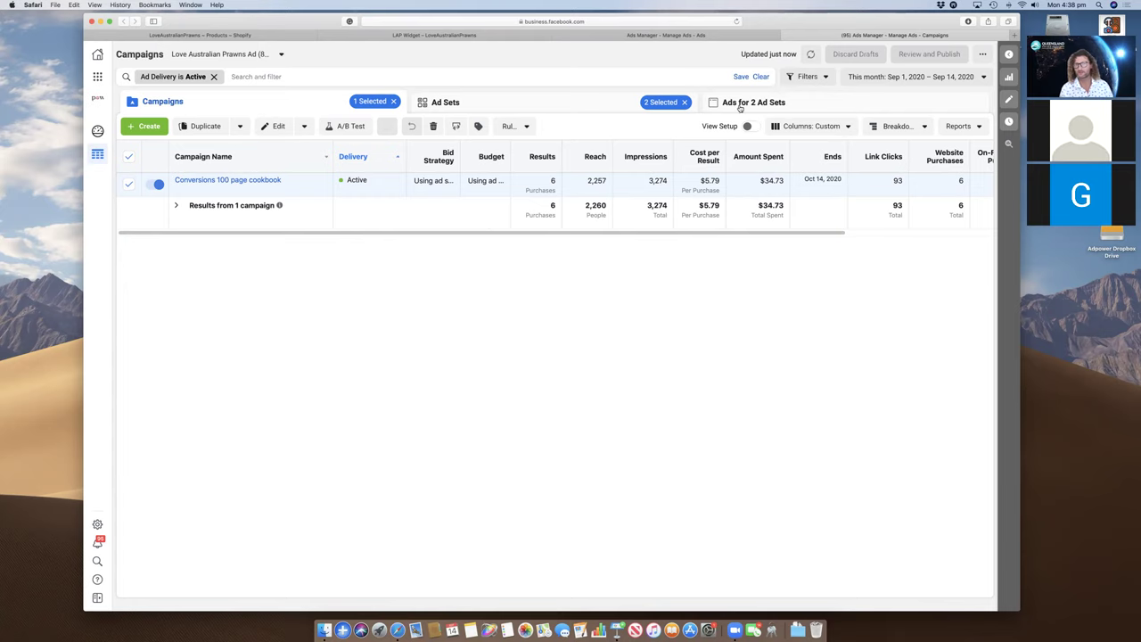
- List the ad sets of the Conversions 100 page cookbook campaign and examine their results, purchase conversion value and purchase ROAS
{"action": "left_click", "coordinate": [562, 105]}
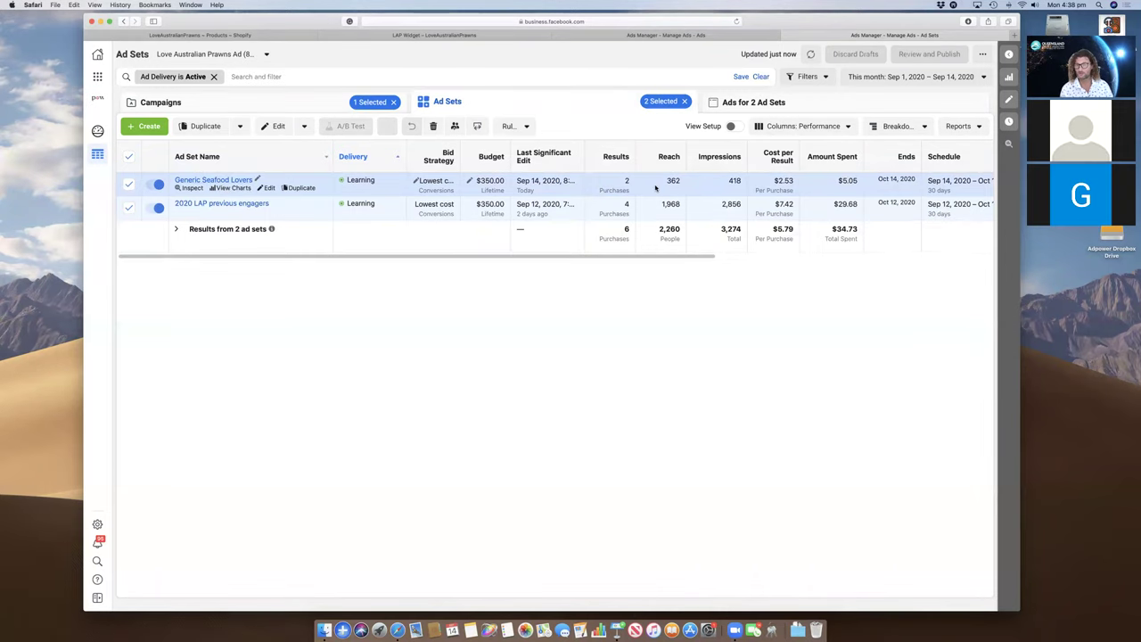
{"action": "scroll", "coordinate": [657, 193], "scroll_direction": "right", "scroll_amount": 5}
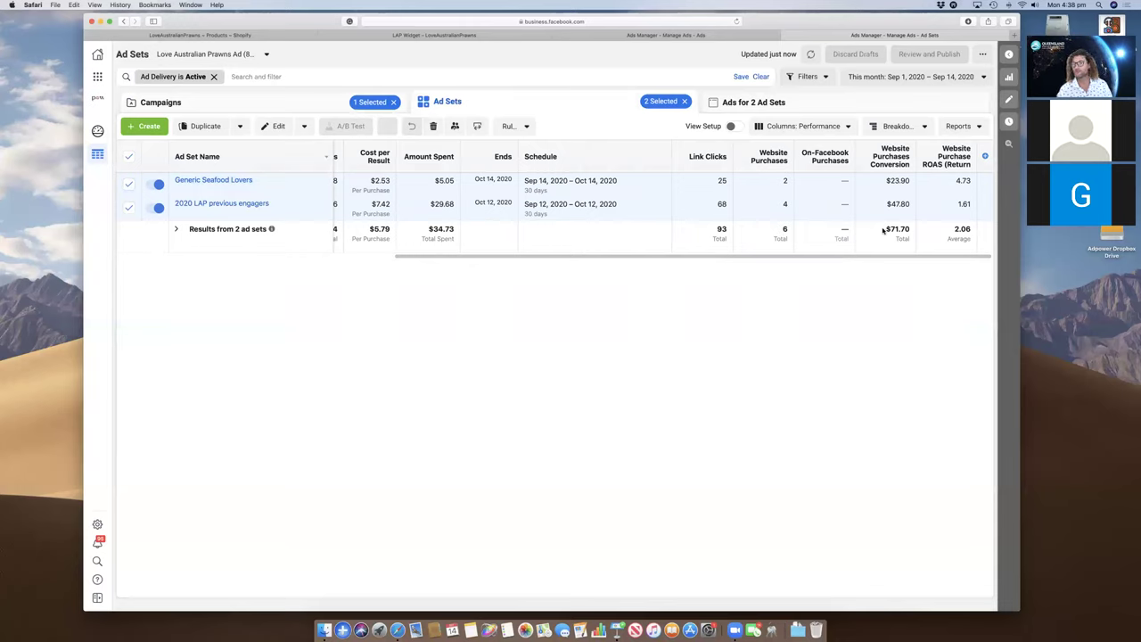
{"action": "mouse_move", "coordinate": [952, 166]}
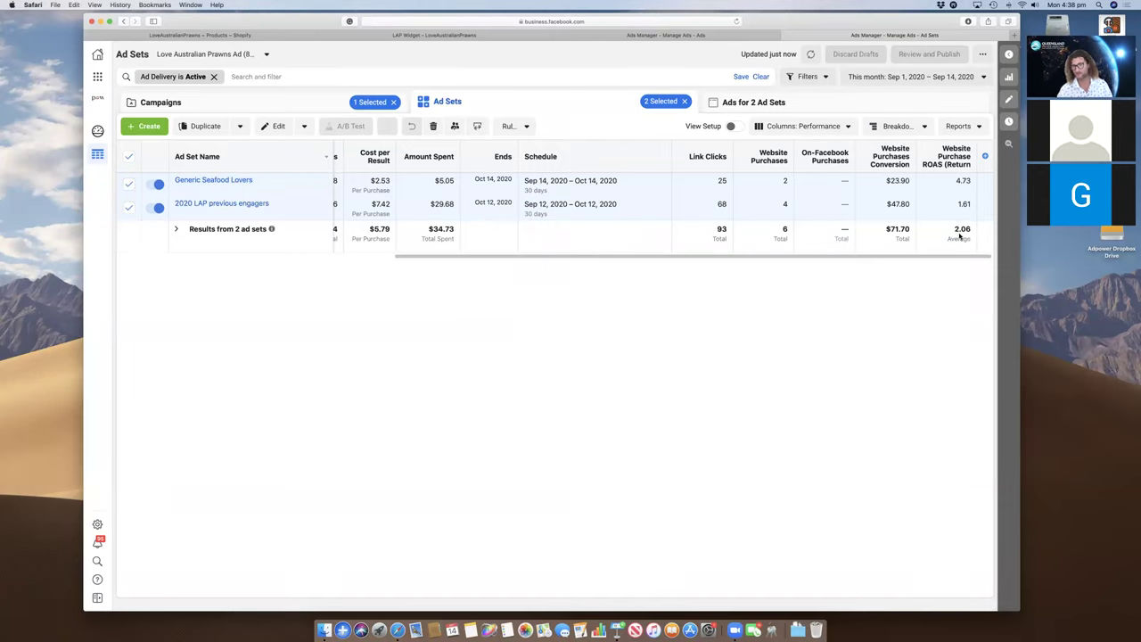
{"action": "scroll", "coordinate": [654, 207], "scroll_direction": "left", "scroll_amount": 10}
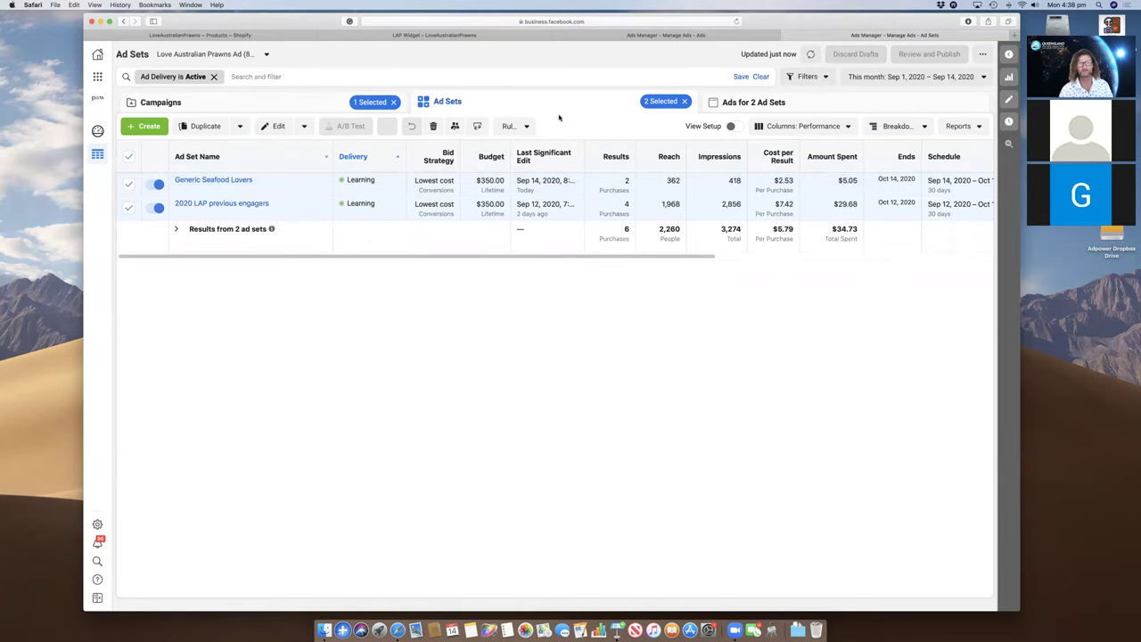
- List the ads for the two selected ad sets, preview the 2020 Cookbook product ad - Copy, and close the preview
{"action": "left_click", "coordinate": [754, 103]}
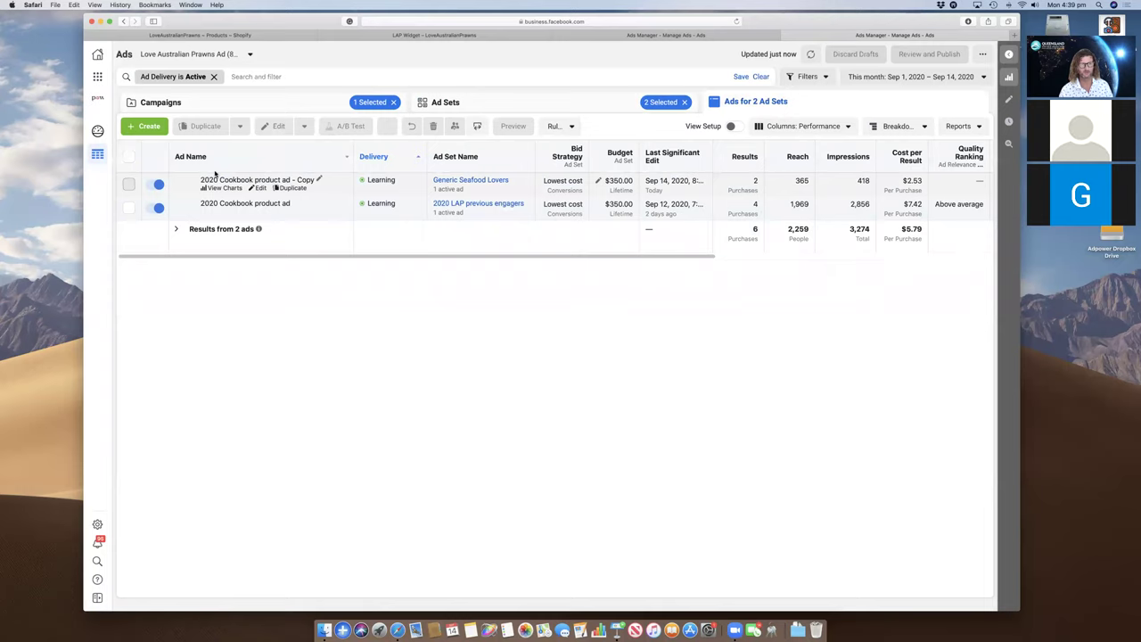
{"action": "left_click", "coordinate": [215, 175]}
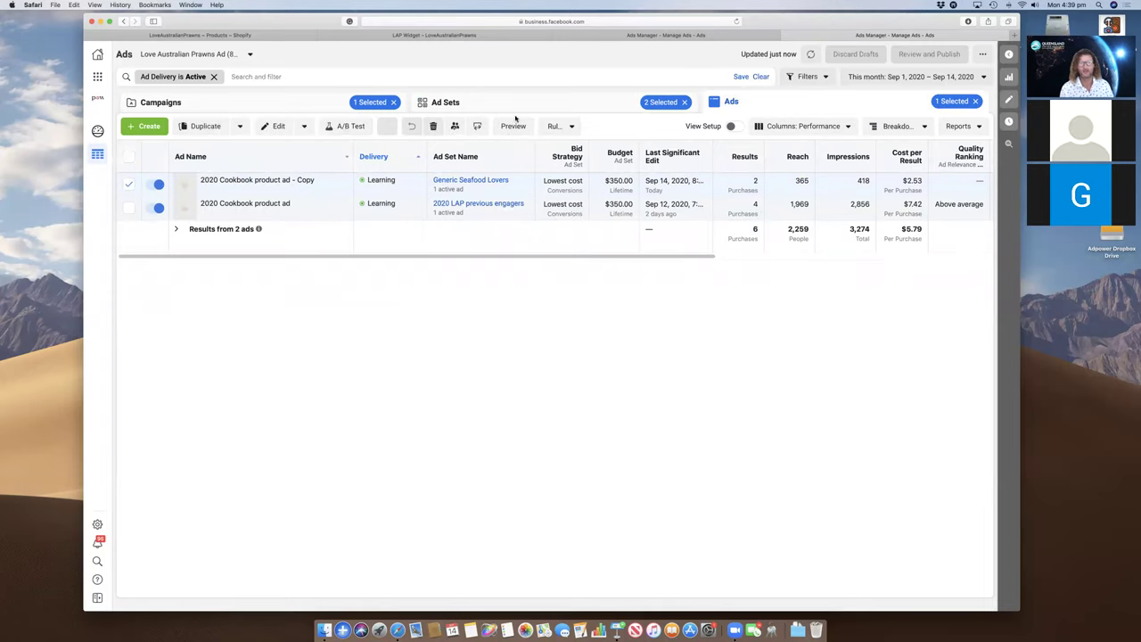
{"action": "left_click", "coordinate": [514, 125]}
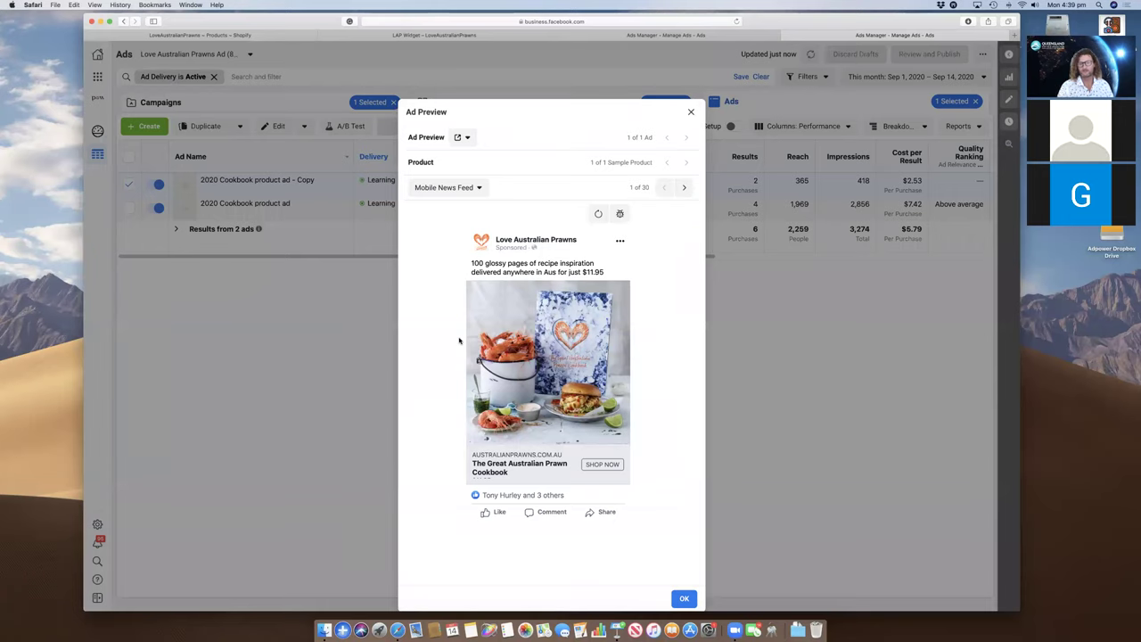
{"action": "left_click", "coordinate": [691, 112]}
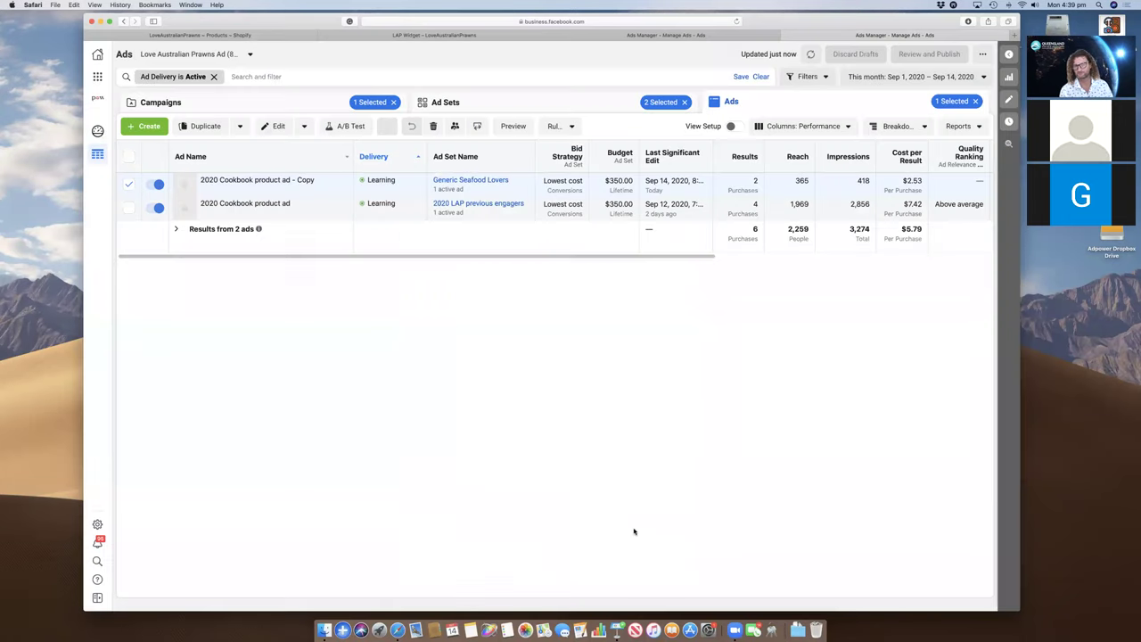
- Return to the Keynote presentation and advance to the Online Sales - Custom Audiences slide
{"action": "key", "text": "super+Tab"}
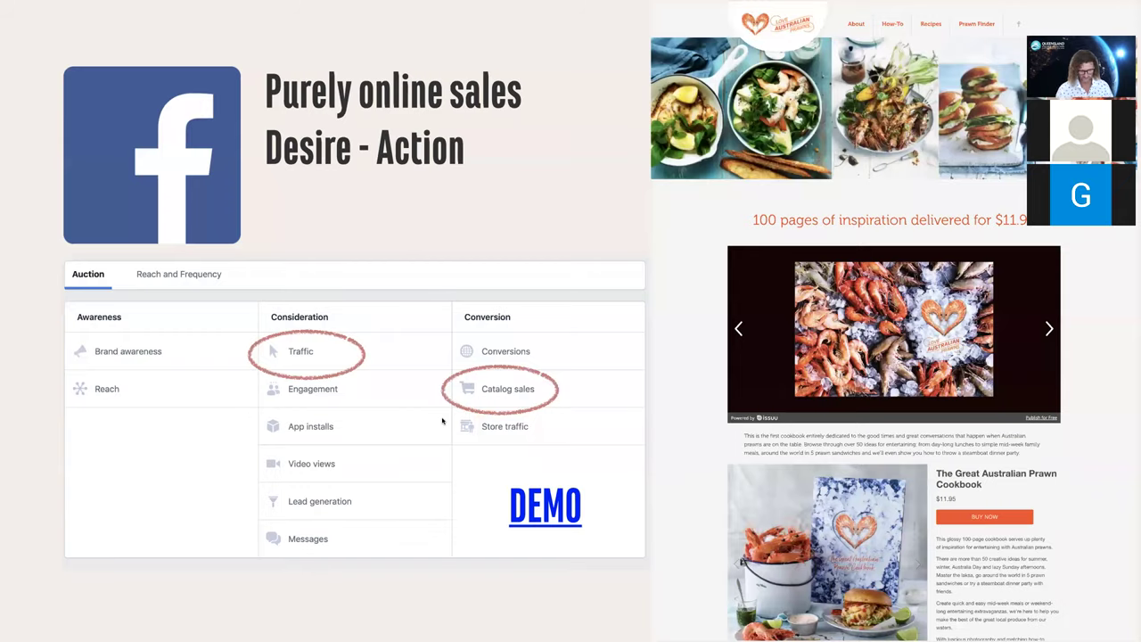
{"action": "key", "text": "Right"}
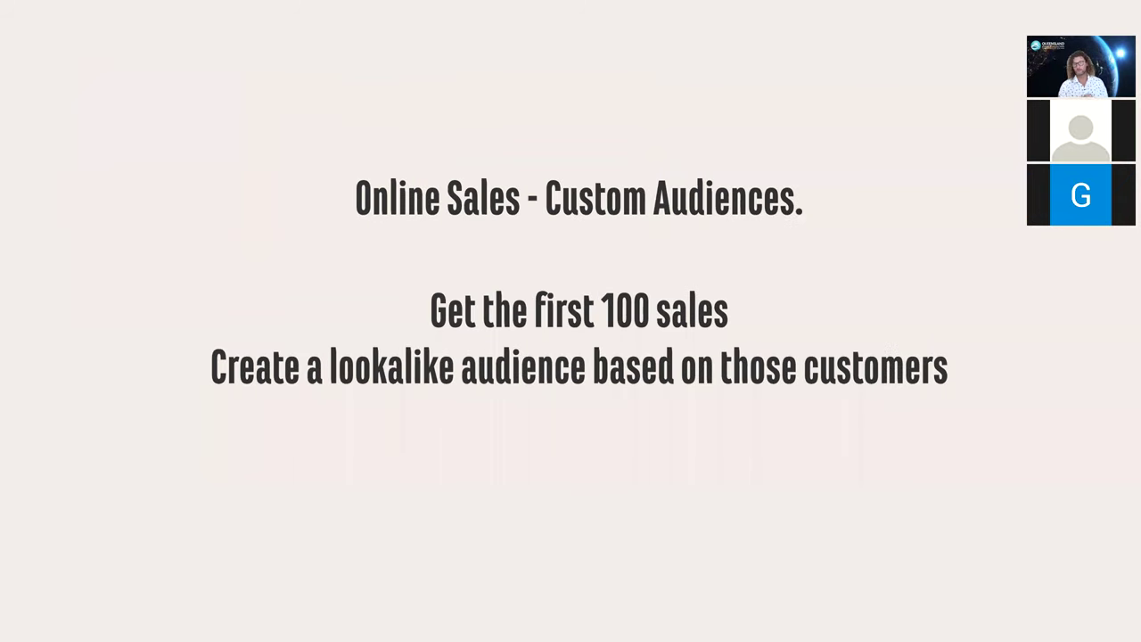